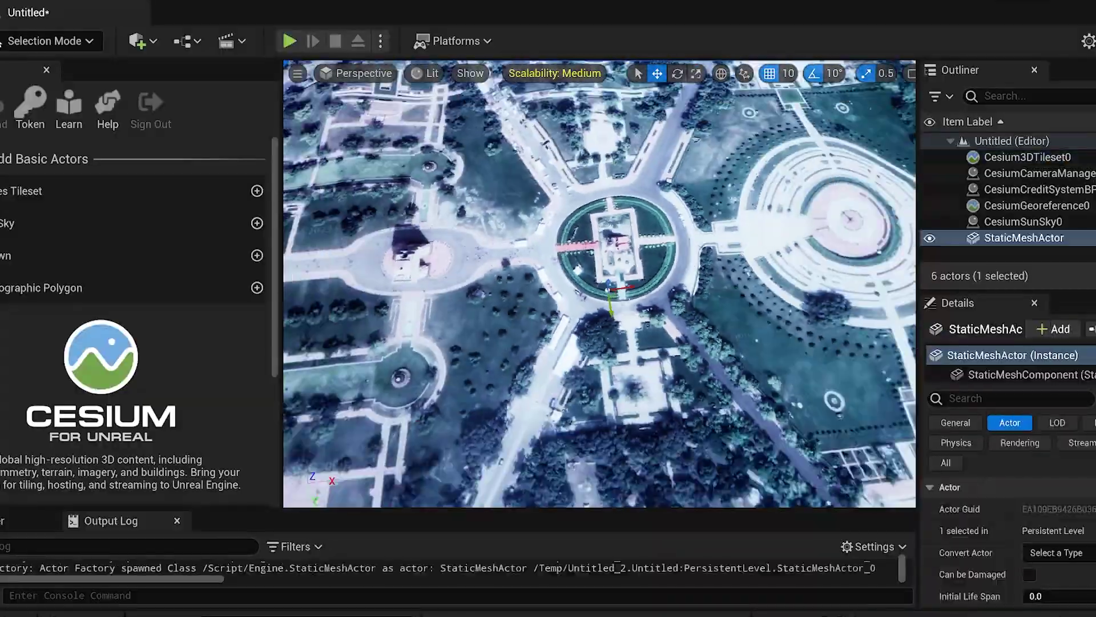
{"action": "right_click_drag", "start_coordinate": [600, 284], "coordinate": [685, 257]}
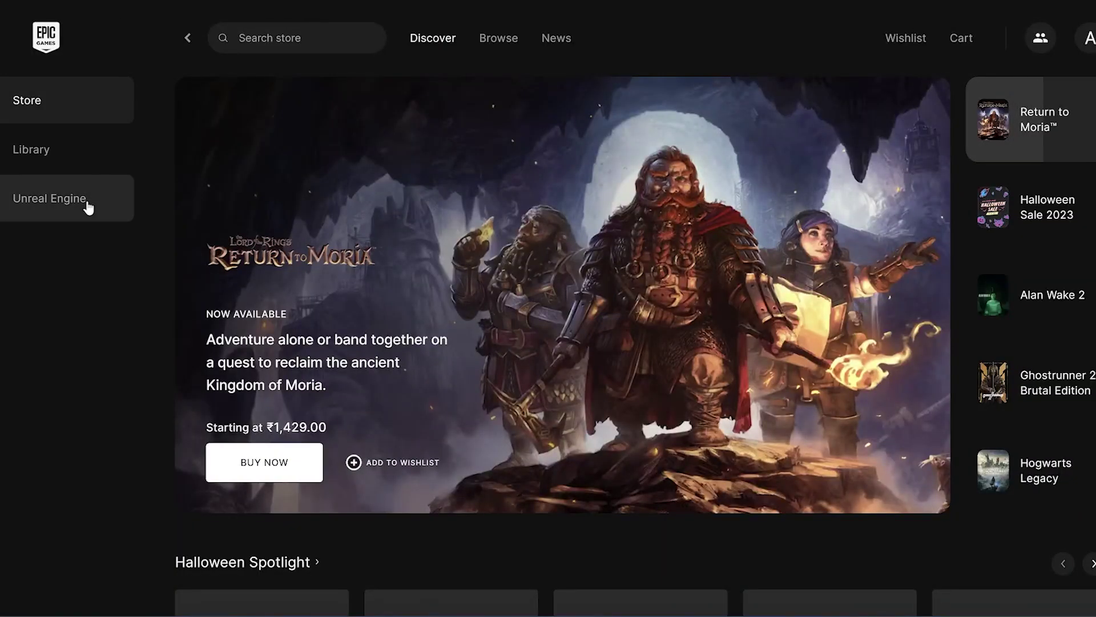
Add a second engine version slot in the launcher's Unreal Engine library, open its version choices, and accept the required .NET Framework 3.5 download
{"action": "left_click", "coordinate": [89, 207]}
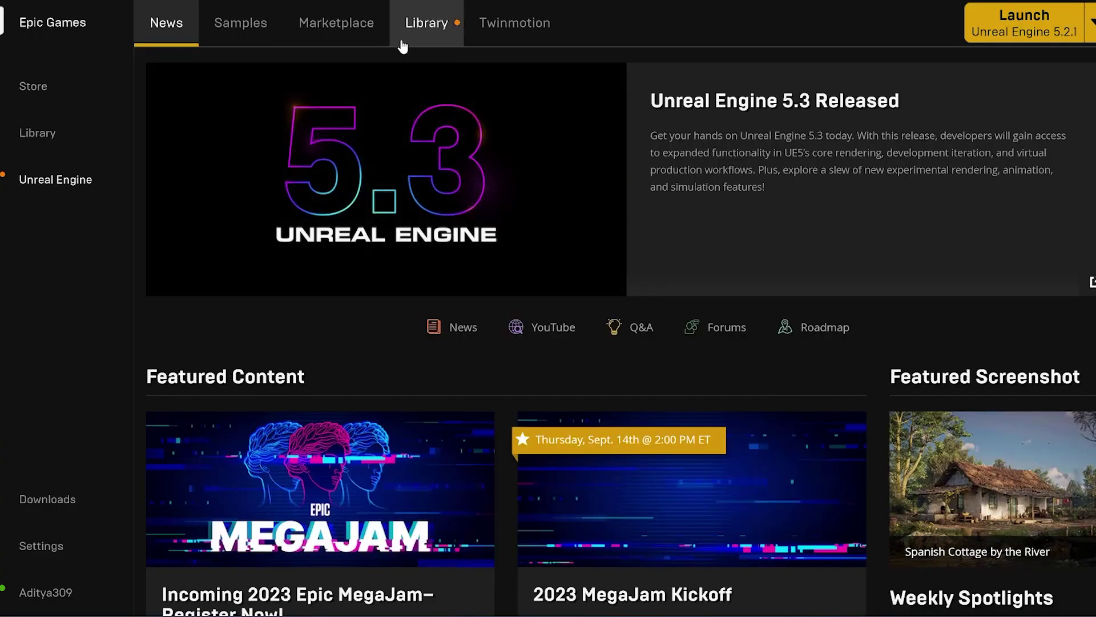
{"action": "left_click", "coordinate": [404, 44]}
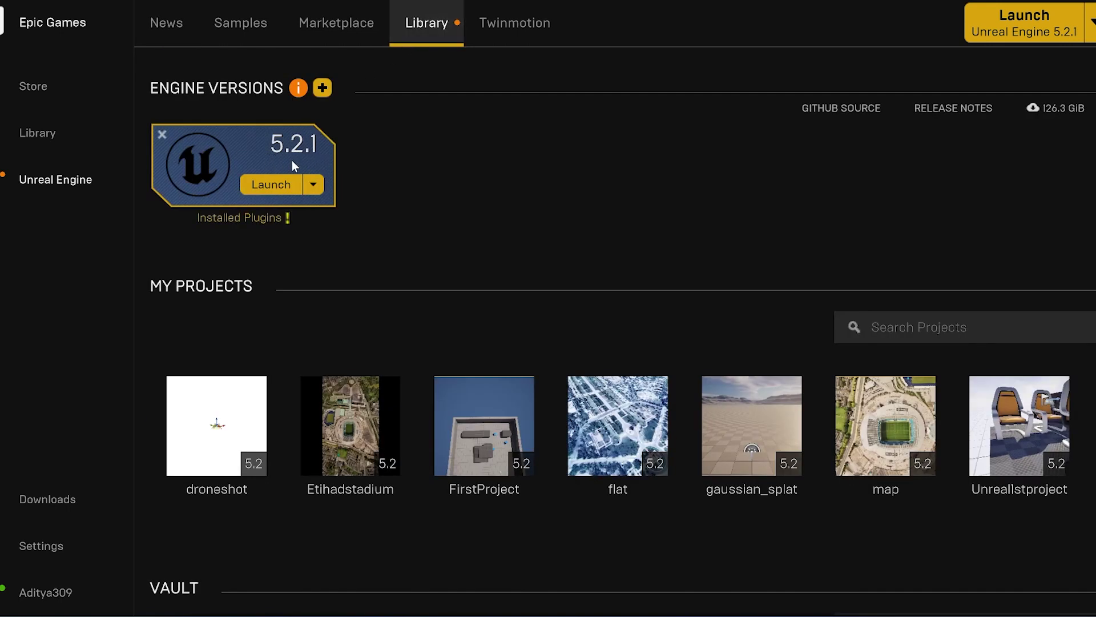
{"action": "left_click", "coordinate": [323, 89]}
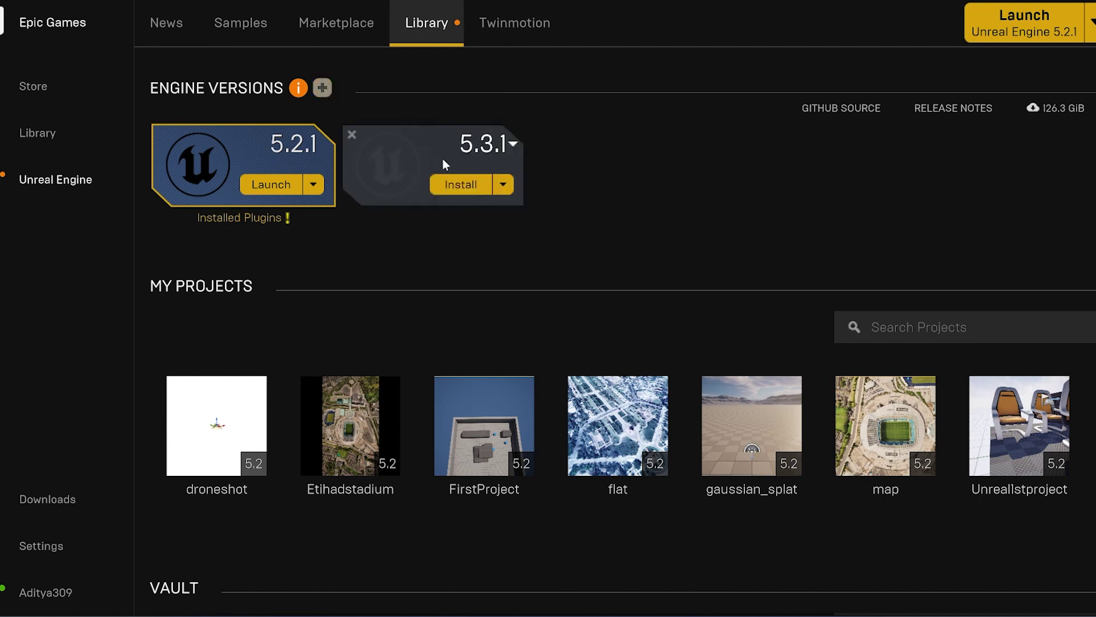
{"action": "left_click", "coordinate": [504, 186]}
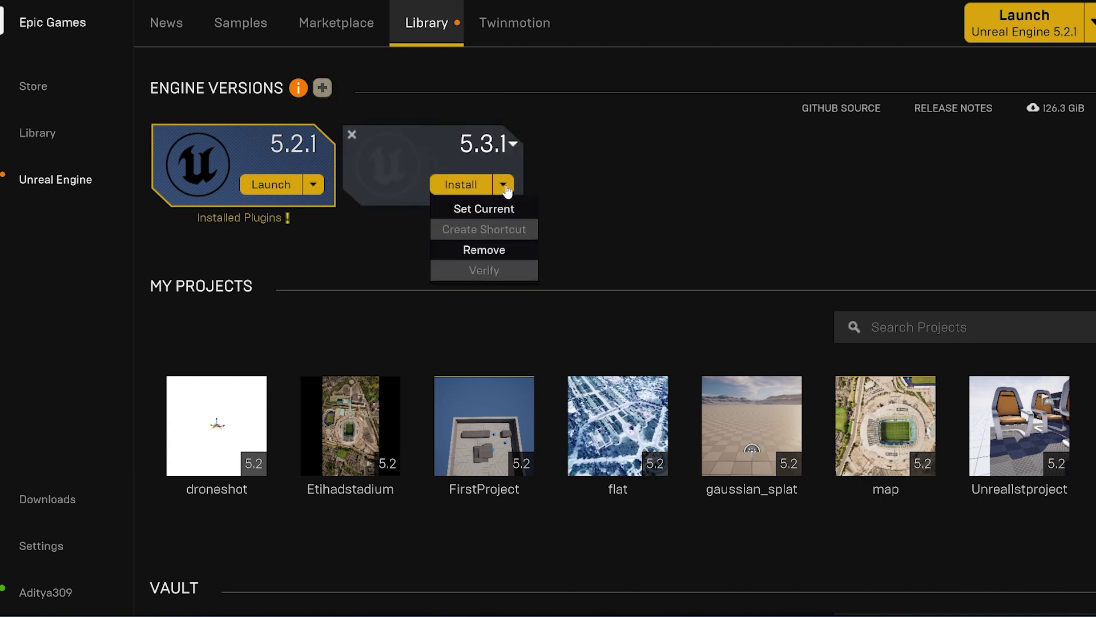
{"action": "left_click", "coordinate": [500, 146]}
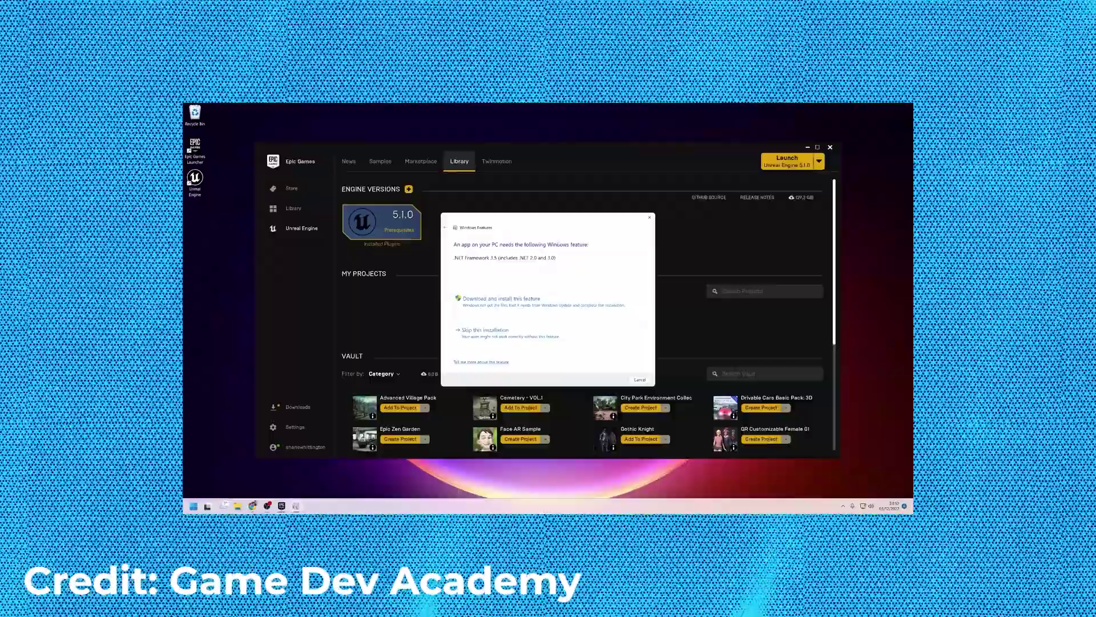
{"action": "left_click", "coordinate": [501, 298]}
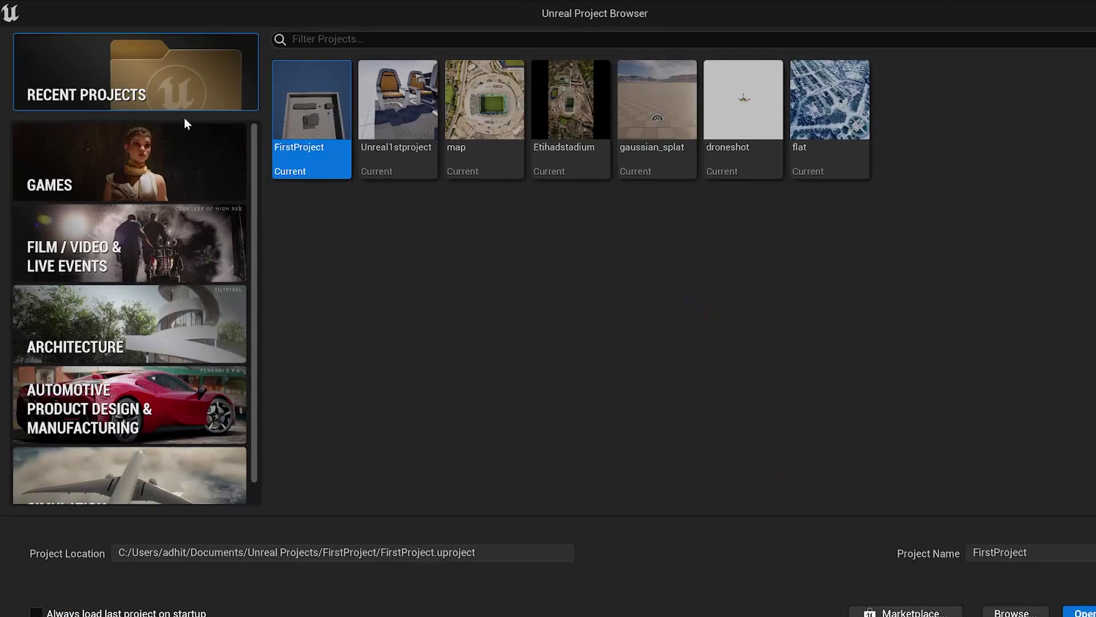
Choose the Games category in the Unreal Project Browser
{"action": "left_click", "coordinate": [173, 155]}
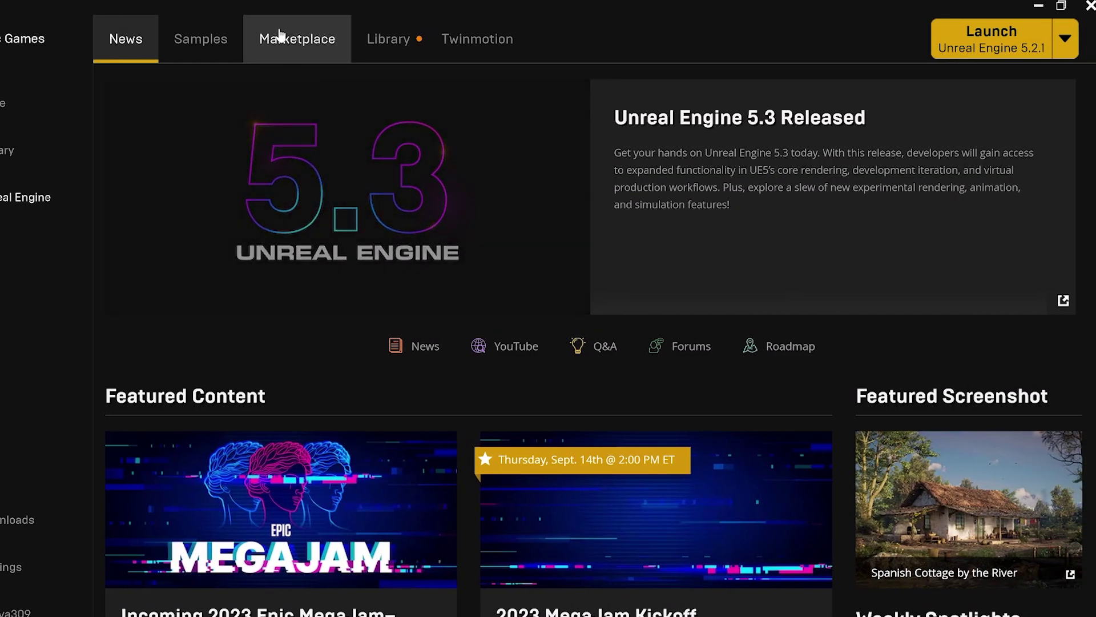
Search the Unreal Engine Marketplace for Cesium and open the Cesium for Unreal content page
{"action": "left_click", "coordinate": [281, 37]}
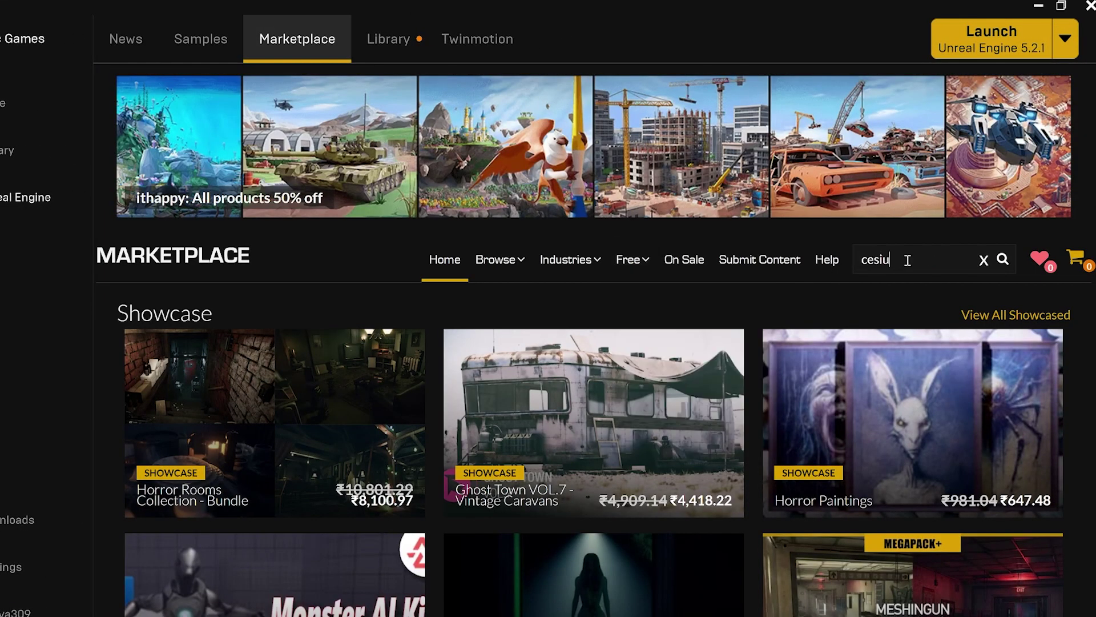
{"action": "left_click", "coordinate": [908, 337]}
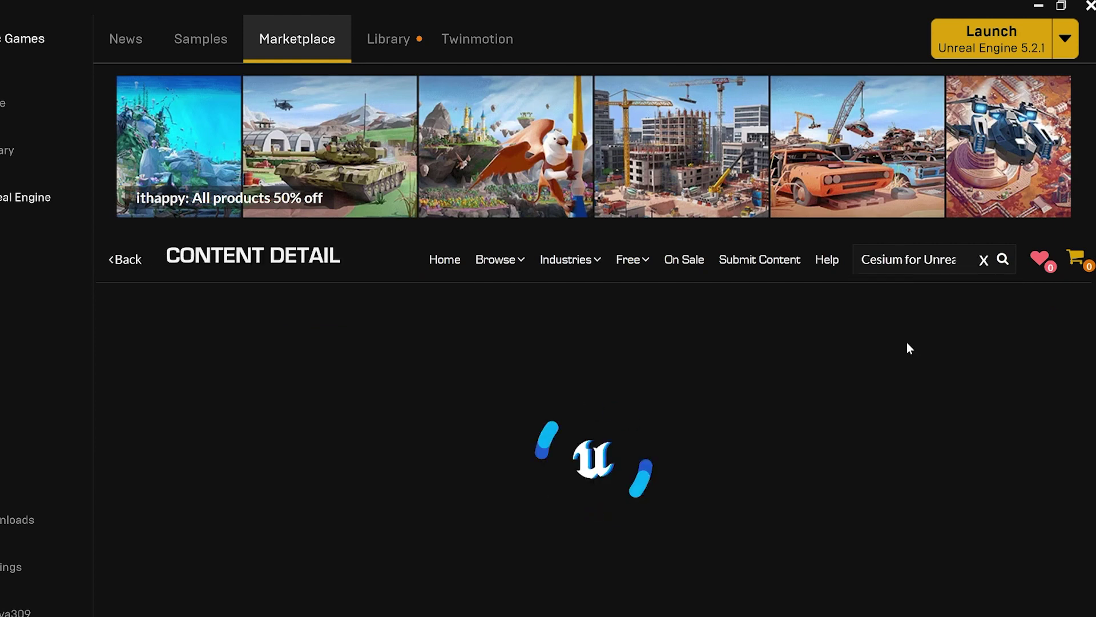
{"action": "scroll", "coordinate": [843, 451], "scroll_direction": "down", "scroll_amount": 3}
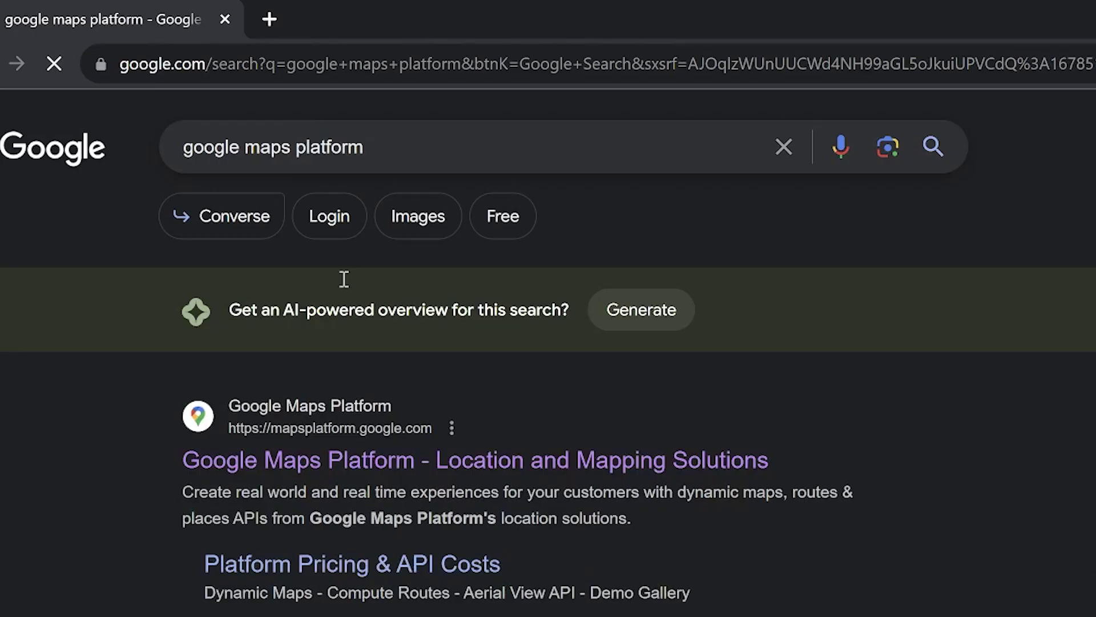
Get started with Google Maps Platform from the Google results, then search the Google Cloud console for "map ti" and open the matching result
{"action": "left_click", "coordinate": [393, 464]}
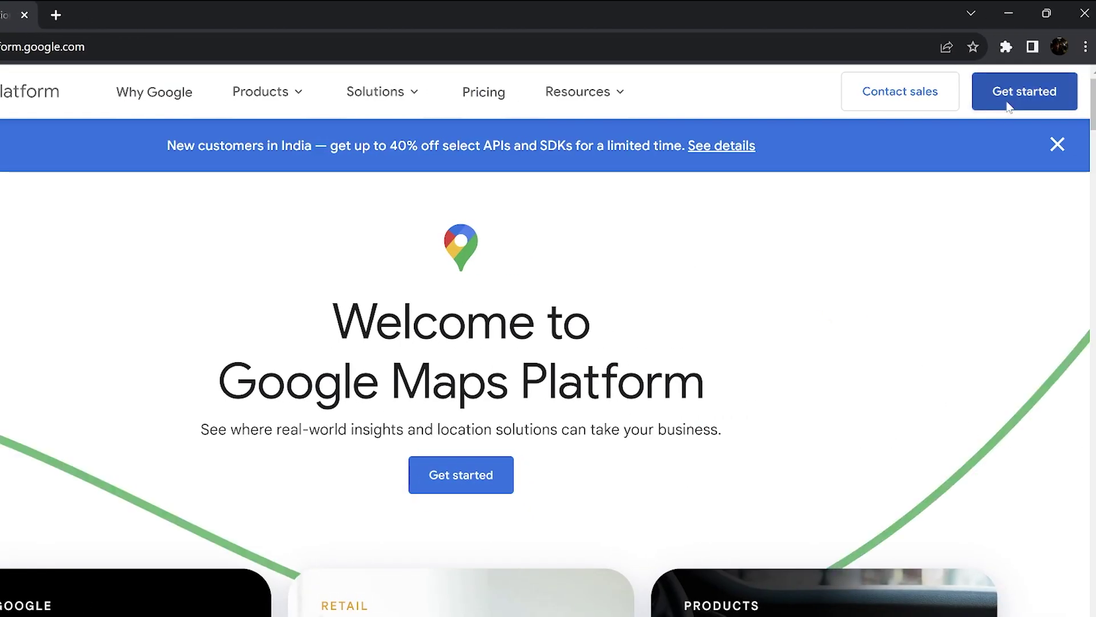
{"action": "left_click", "coordinate": [1009, 107]}
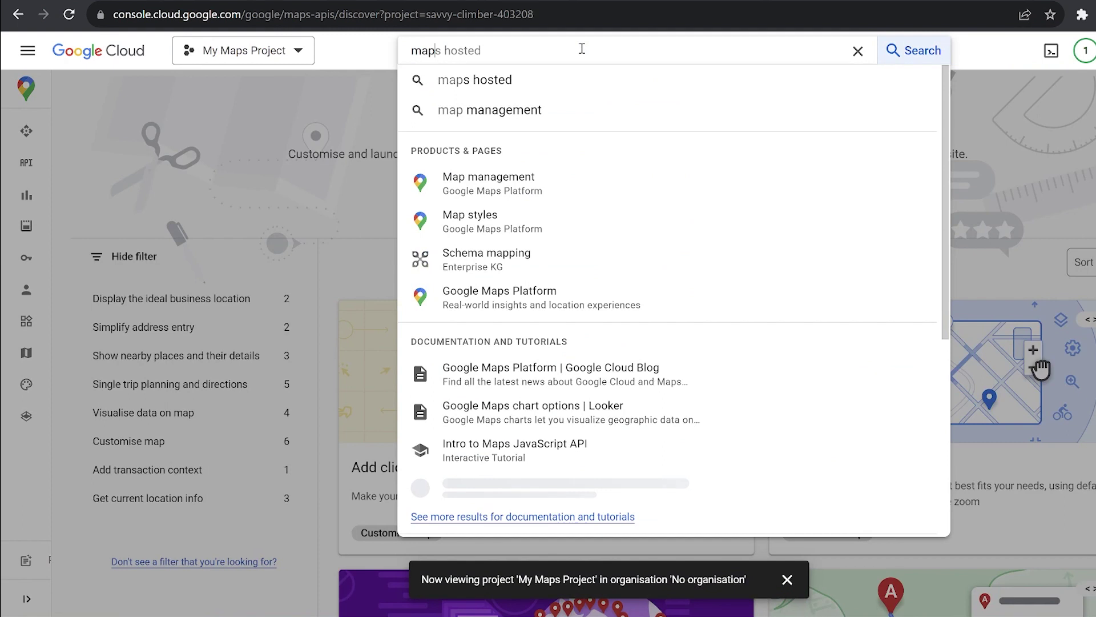
{"action": "type", "text": "ti"}
{"action": "left_click", "coordinate": [571, 446]}
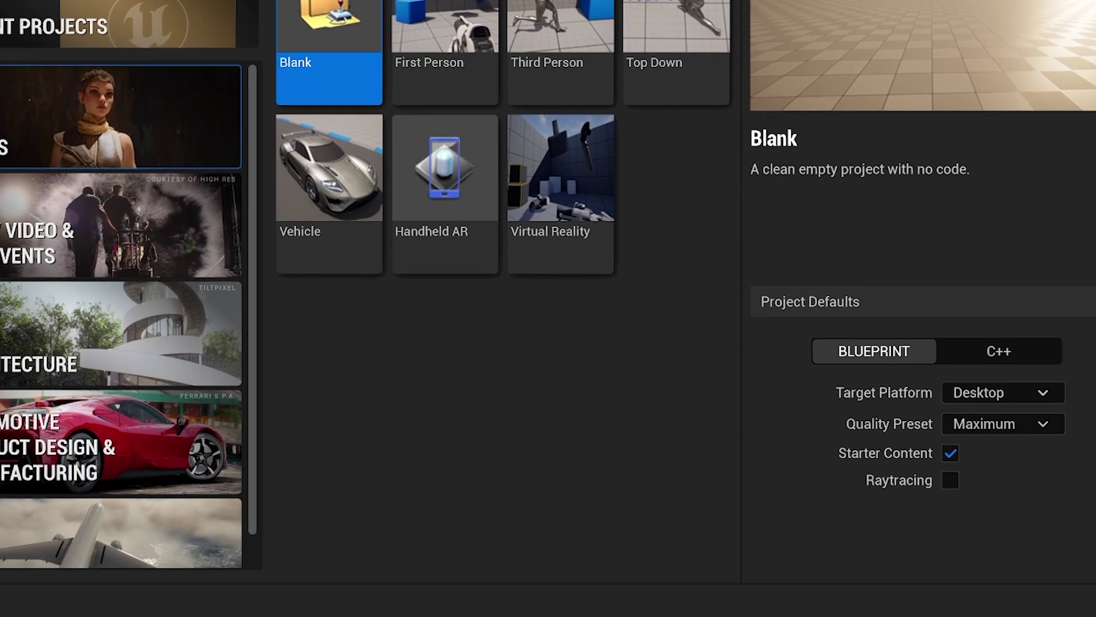
Name the Blank game project stadium_drone and create it in the Unreal Project Browser
{"action": "type", "text": "stadium_drone"}
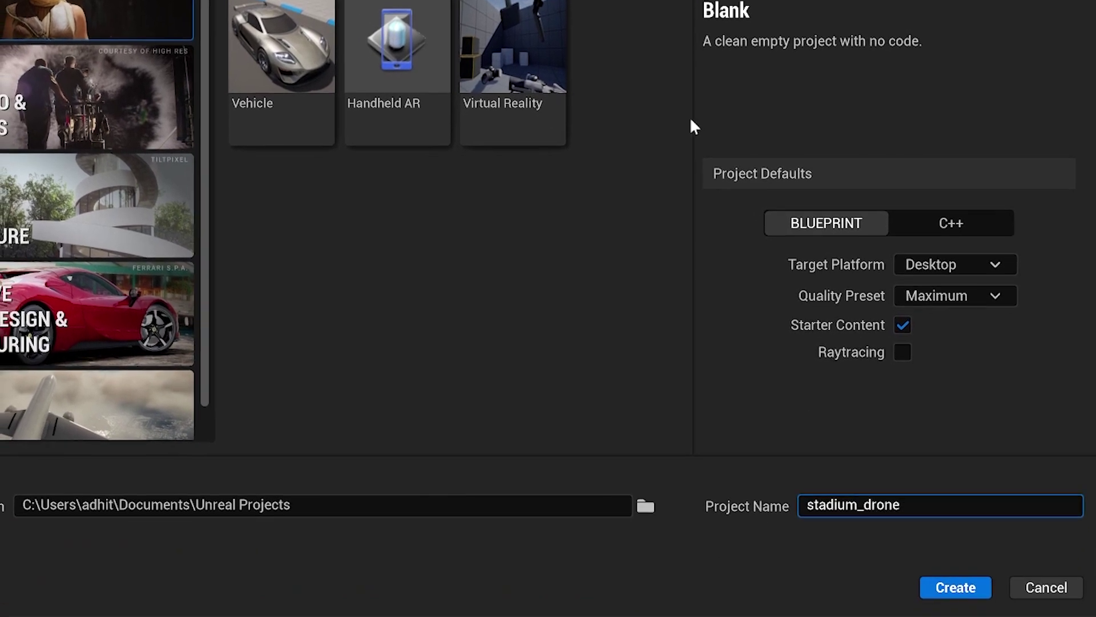
{"action": "left_click", "coordinate": [957, 590]}
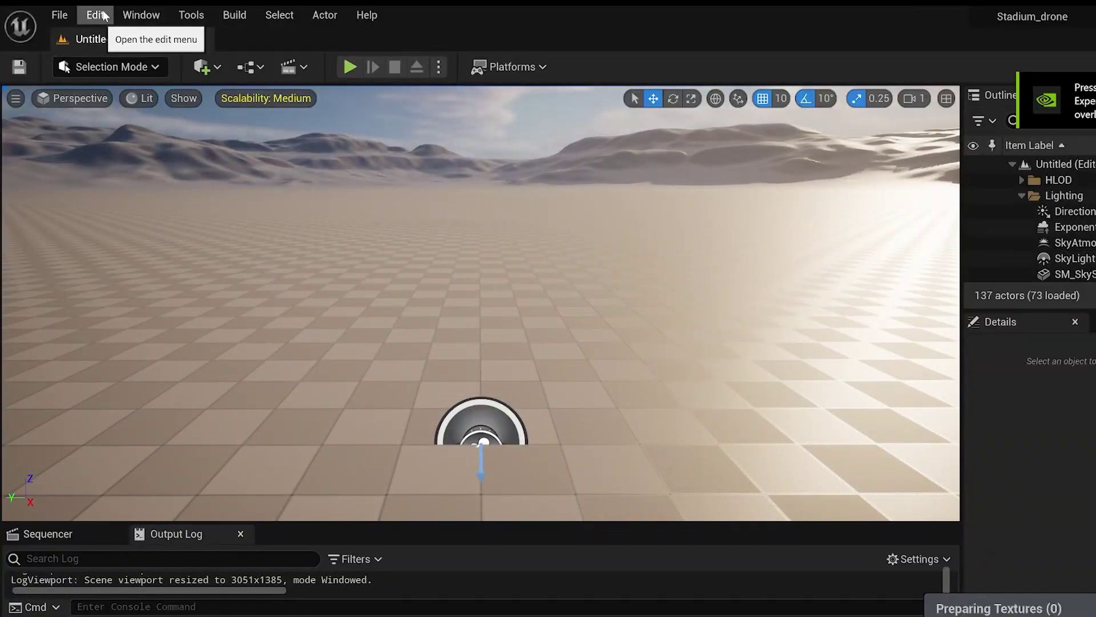
Find the Cesium for Unreal plugin, enable it for the project, and restart the editor
{"action": "left_click", "coordinate": [103, 15]}
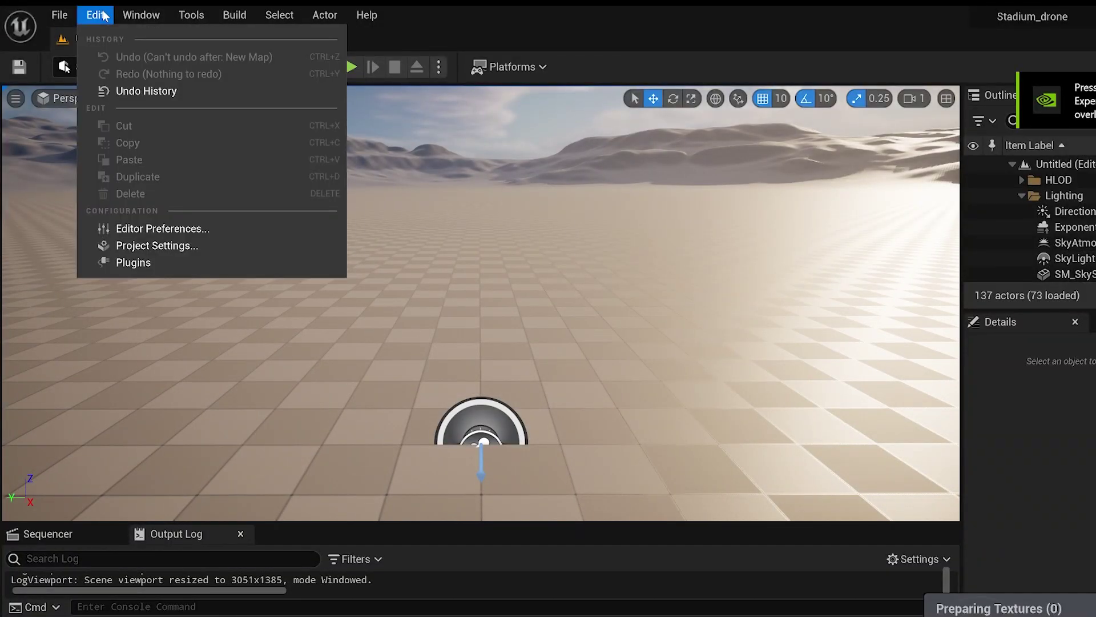
{"action": "left_click", "coordinate": [133, 262]}
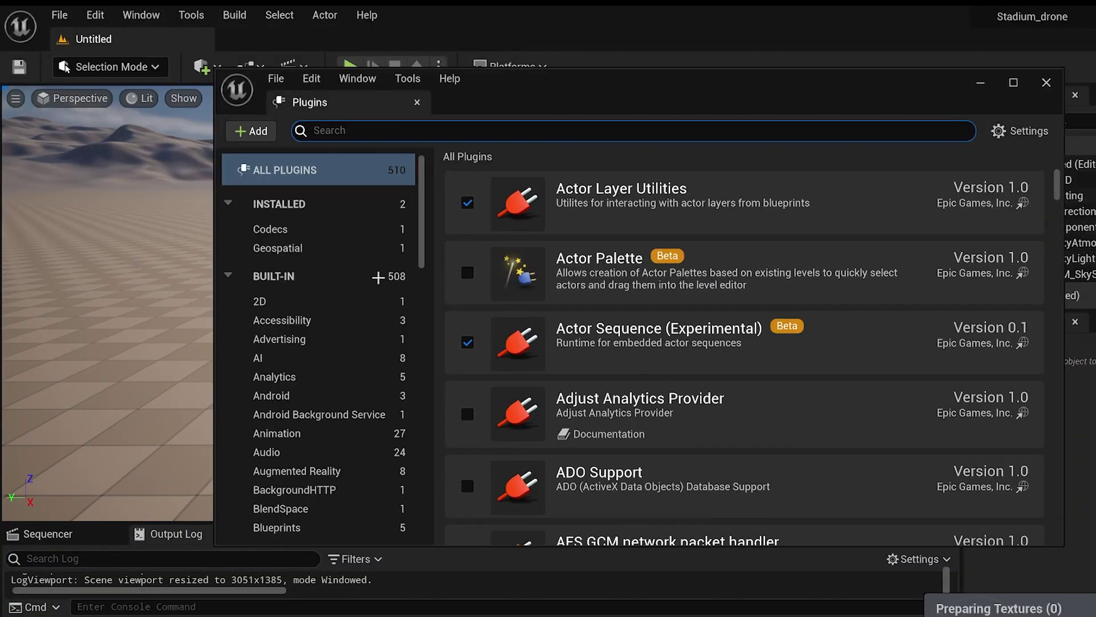
{"action": "left_click", "coordinate": [550, 125]}
{"action": "type", "text": "cesiu"}
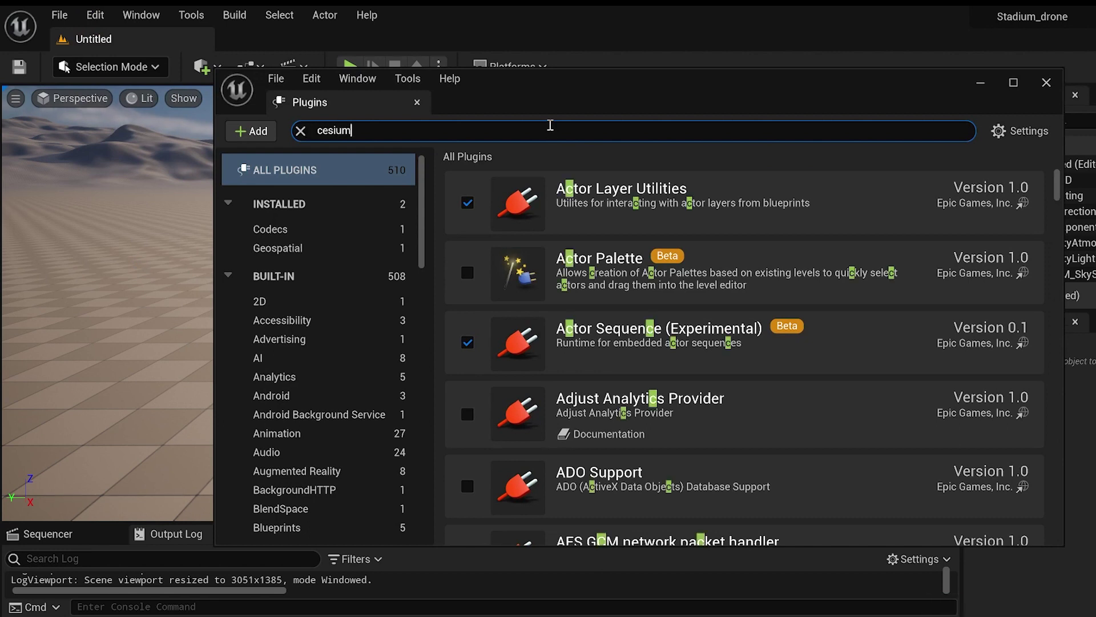
{"action": "type", "text": "m"}
{"action": "left_click", "coordinate": [467, 210]}
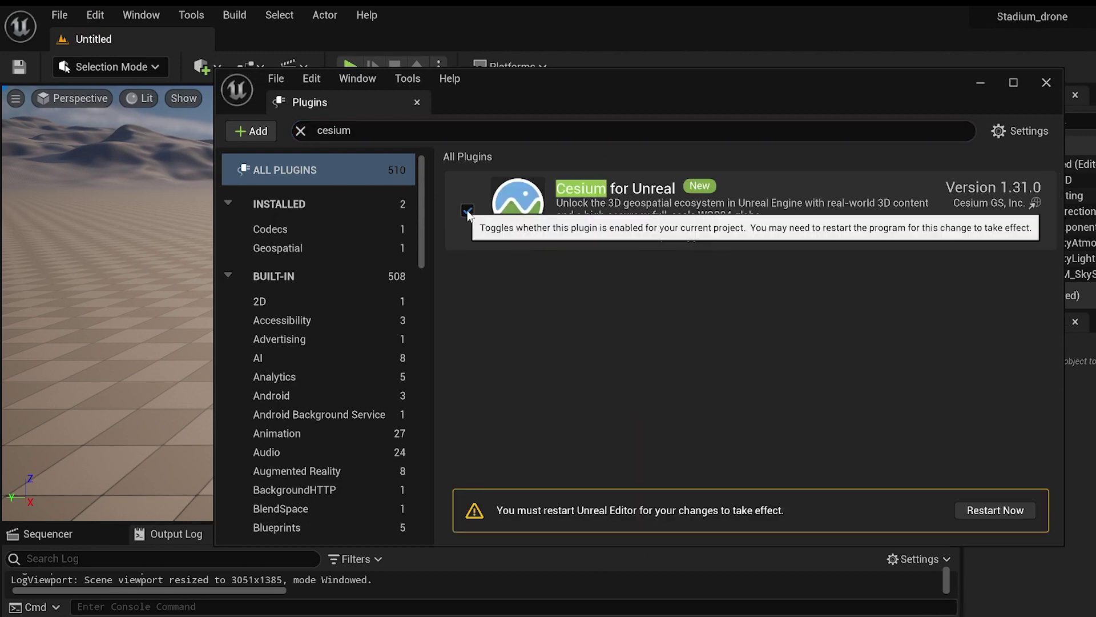
{"action": "left_click", "coordinate": [996, 511]}
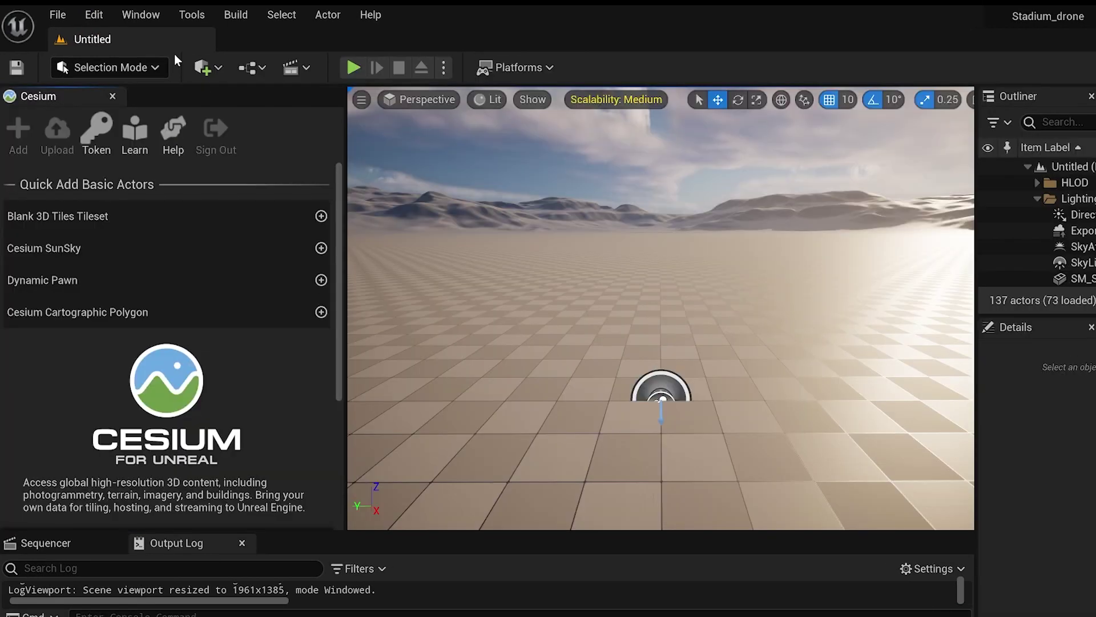
Create a new level from the Empty Level template
{"action": "left_click", "coordinate": [53, 17]}
{"action": "left_click", "coordinate": [97, 55]}
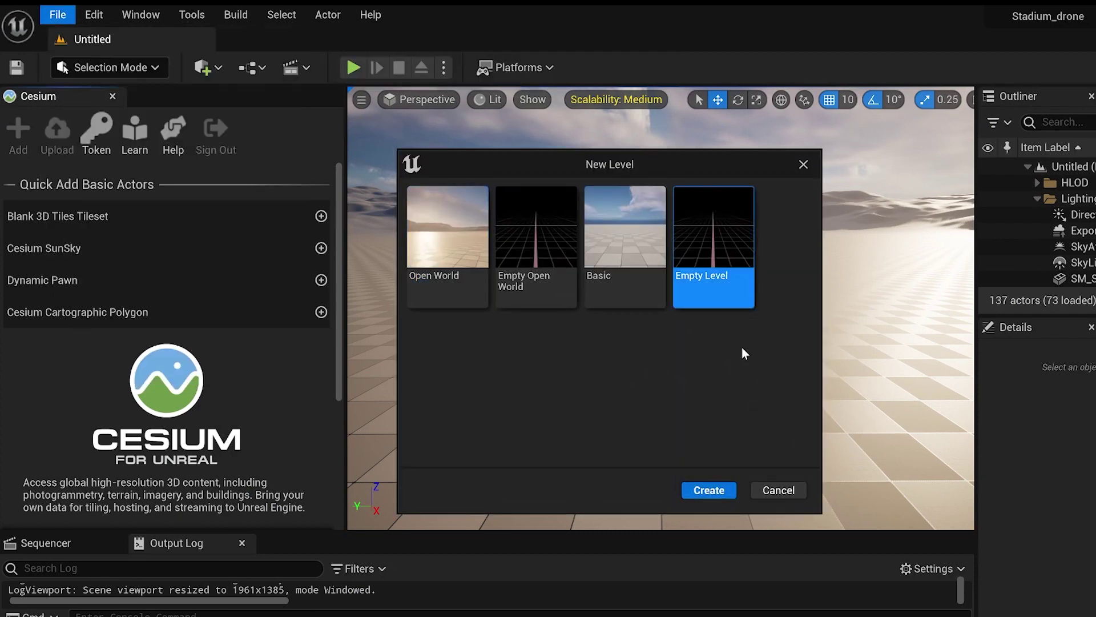
{"action": "left_click", "coordinate": [710, 491]}
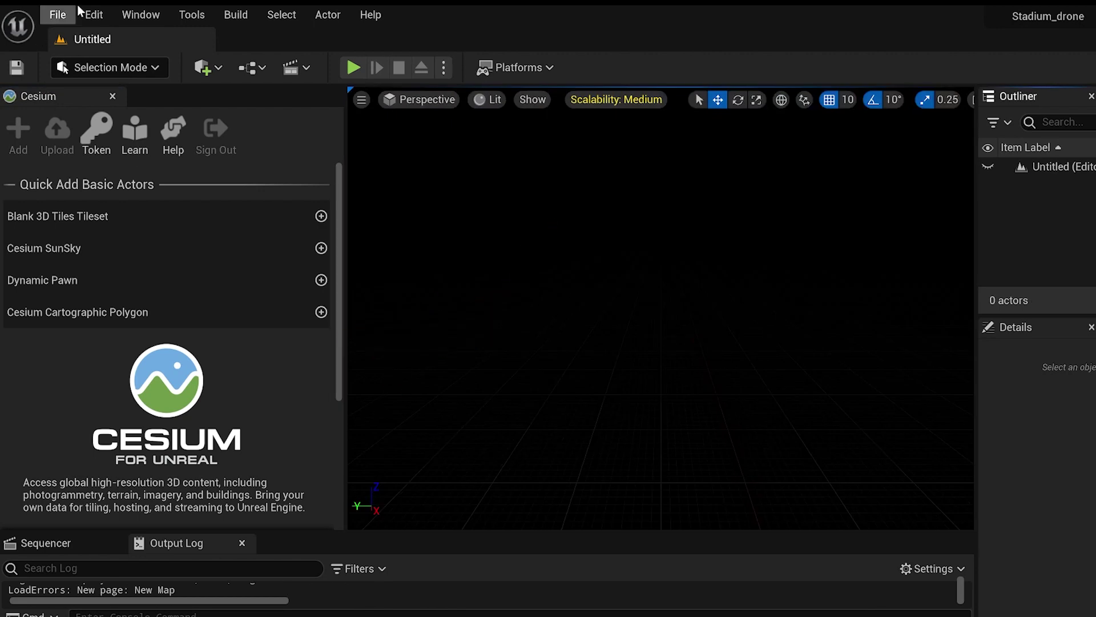
Bring up the Cesium tools and add a Blank 3D Tiles Tileset and a Cesium SunSky to the level
{"action": "left_click", "coordinate": [123, 11]}
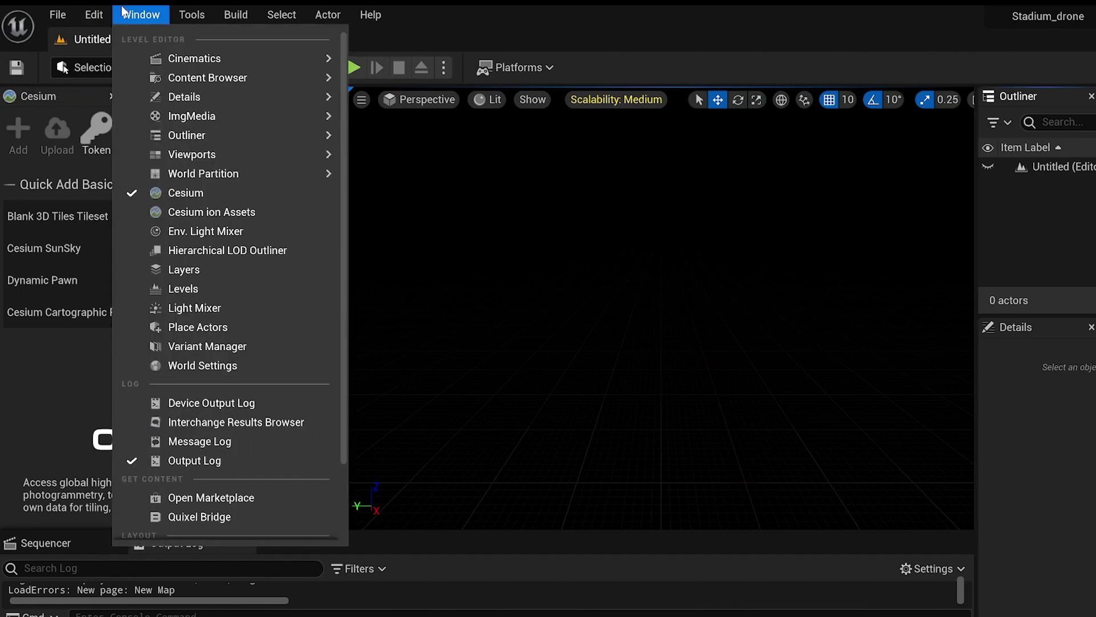
{"action": "left_click", "coordinate": [213, 193]}
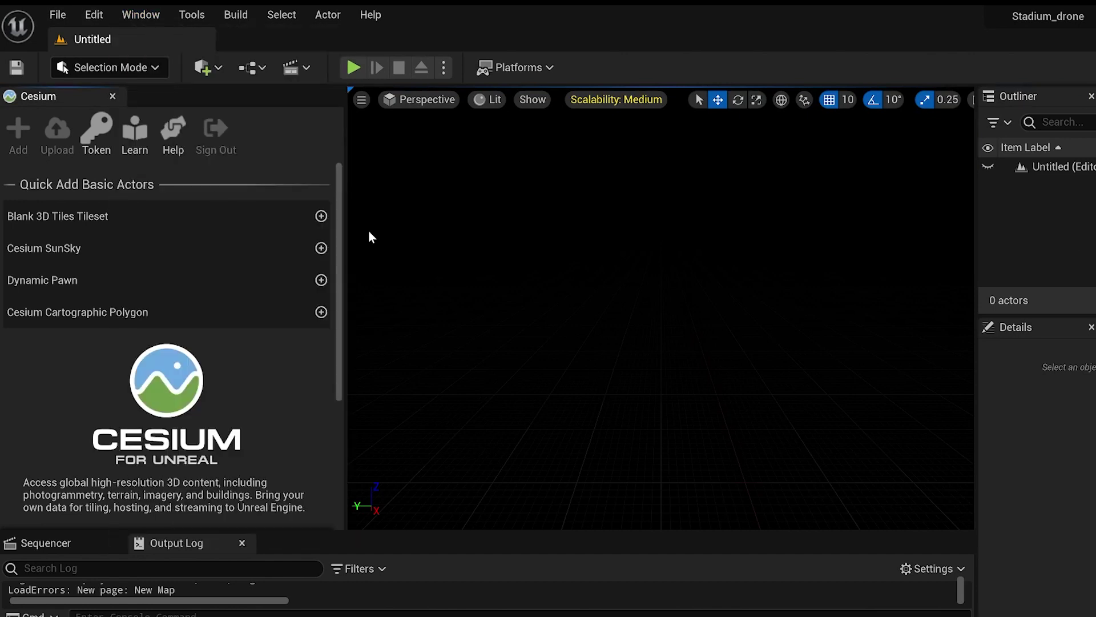
{"action": "left_click", "coordinate": [321, 216]}
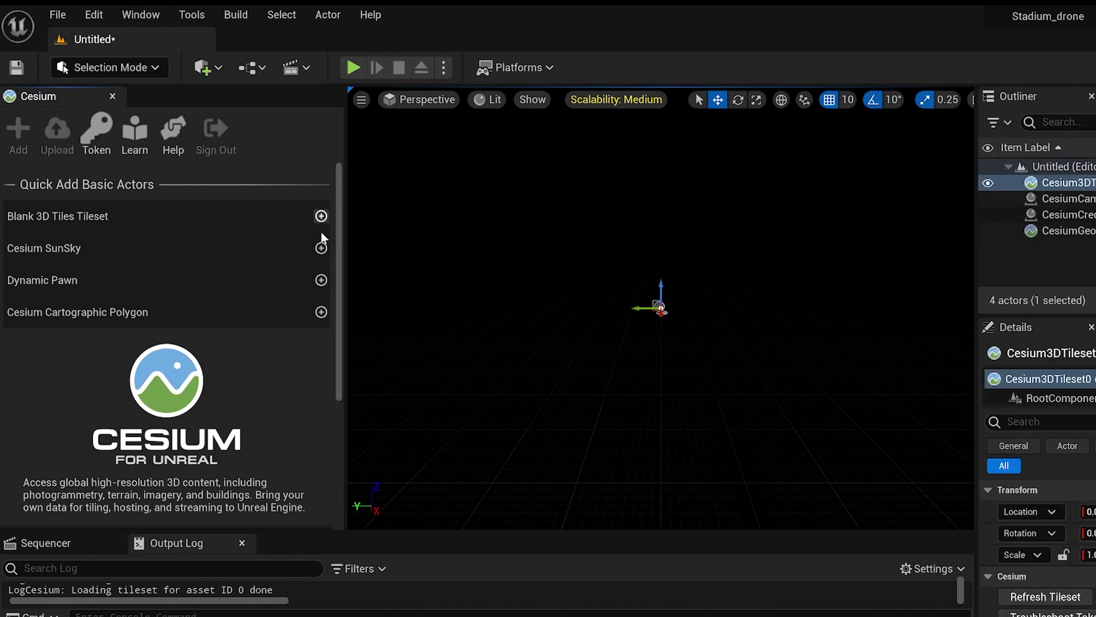
{"action": "left_click", "coordinate": [321, 248]}
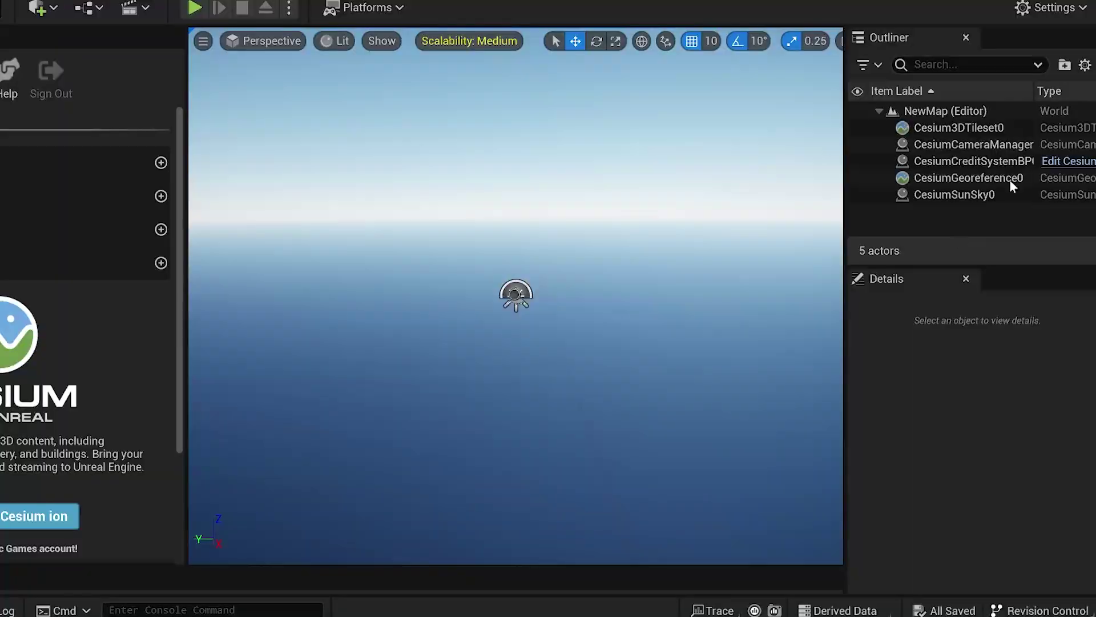
Set the source of the Cesium3DTileset0 actor to From Url
{"action": "left_click", "coordinate": [981, 128]}
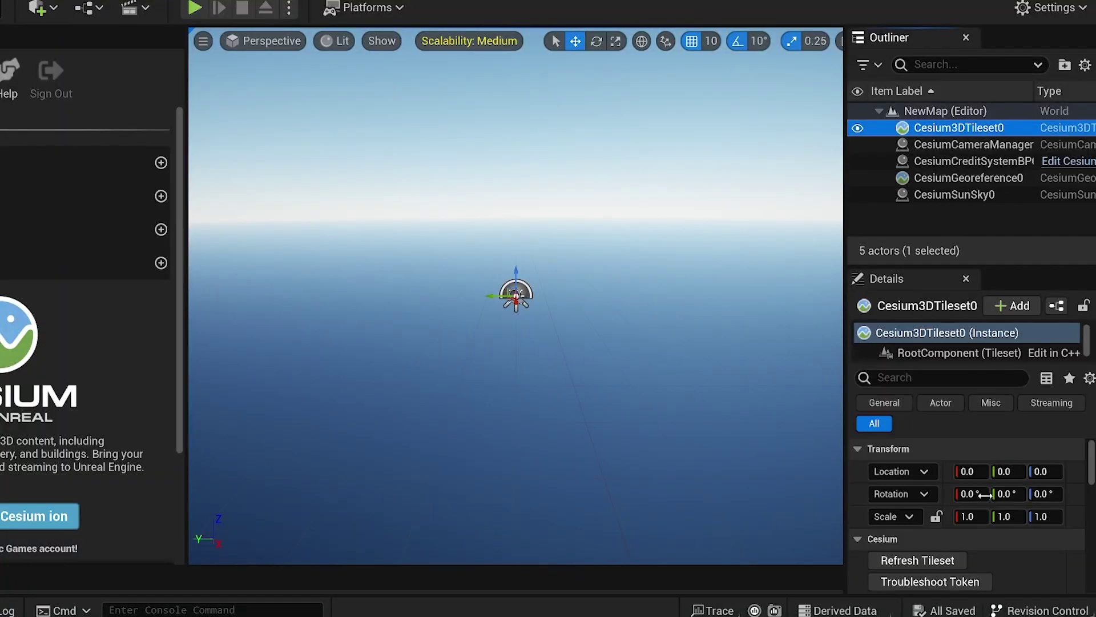
{"action": "scroll", "coordinate": [1006, 578], "scroll_direction": "down", "scroll_amount": 6}
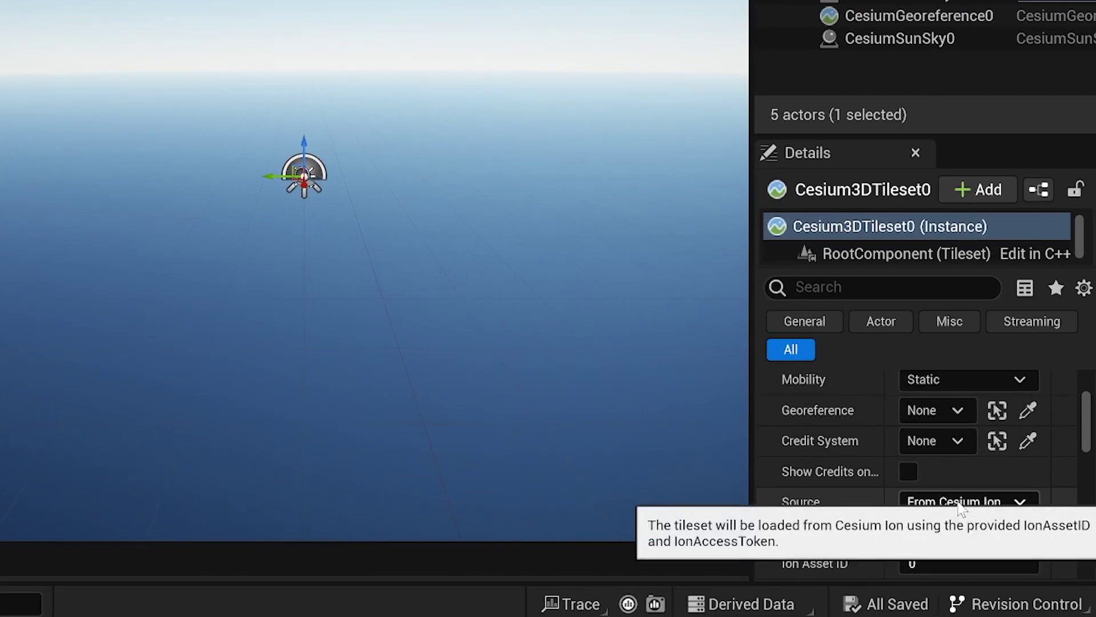
{"action": "left_click", "coordinate": [998, 535]}
{"action": "left_click", "coordinate": [951, 547]}
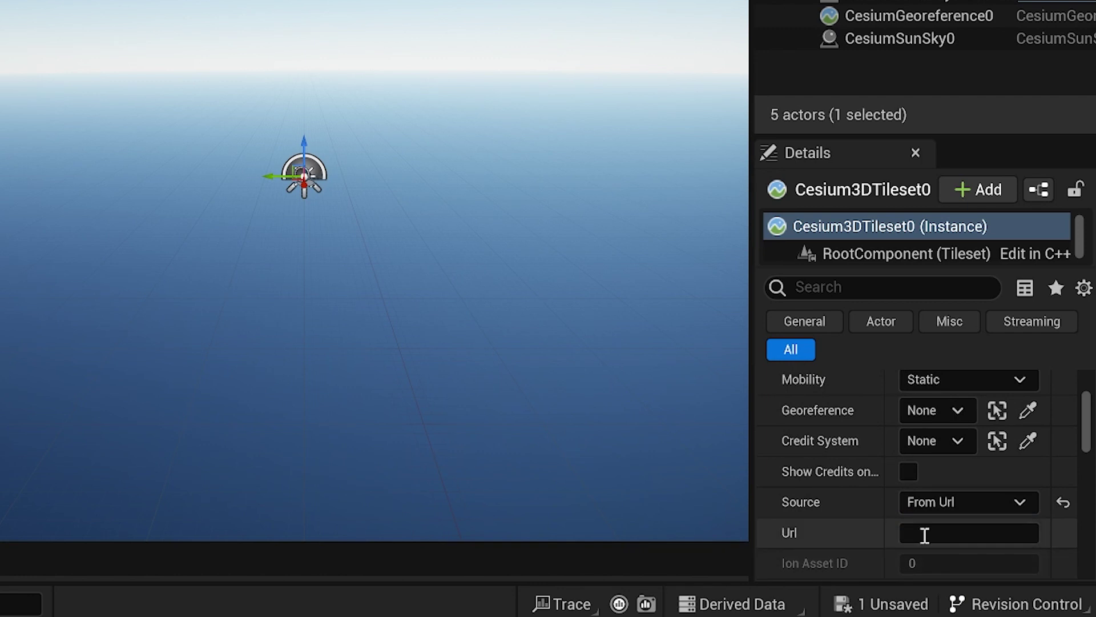
{"action": "scroll", "coordinate": [925, 534], "scroll_direction": "down", "scroll_amount": 1}
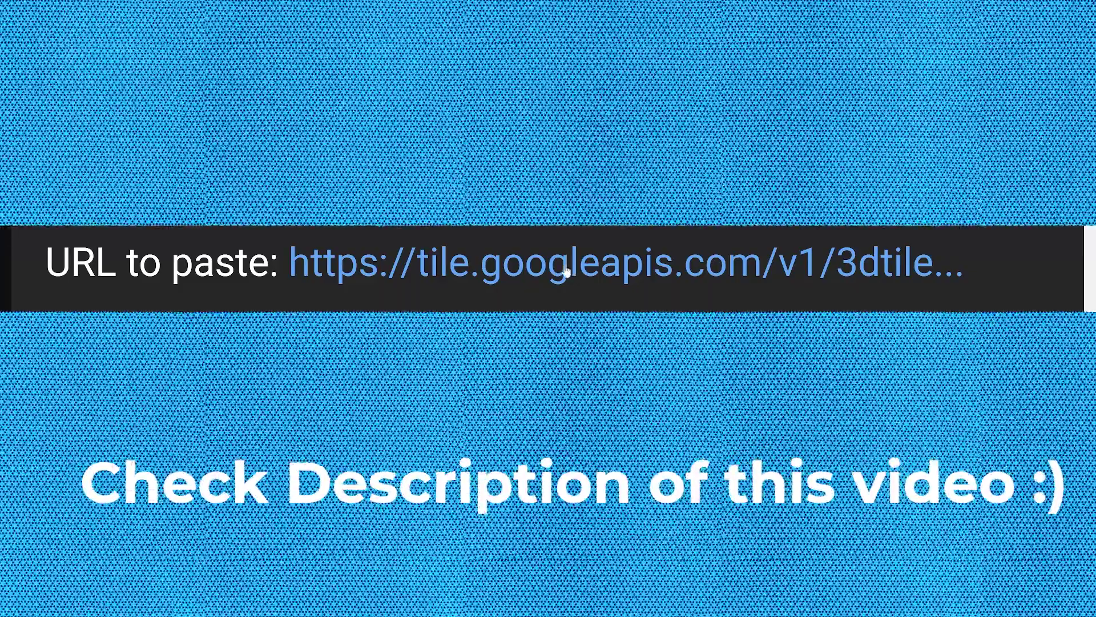
Copy the URL tile.googleapis.com/v1/3dtiles/root.json?key=YOUR_API_KEY from the browser's address
{"action": "right_click", "coordinate": [563, 71]}
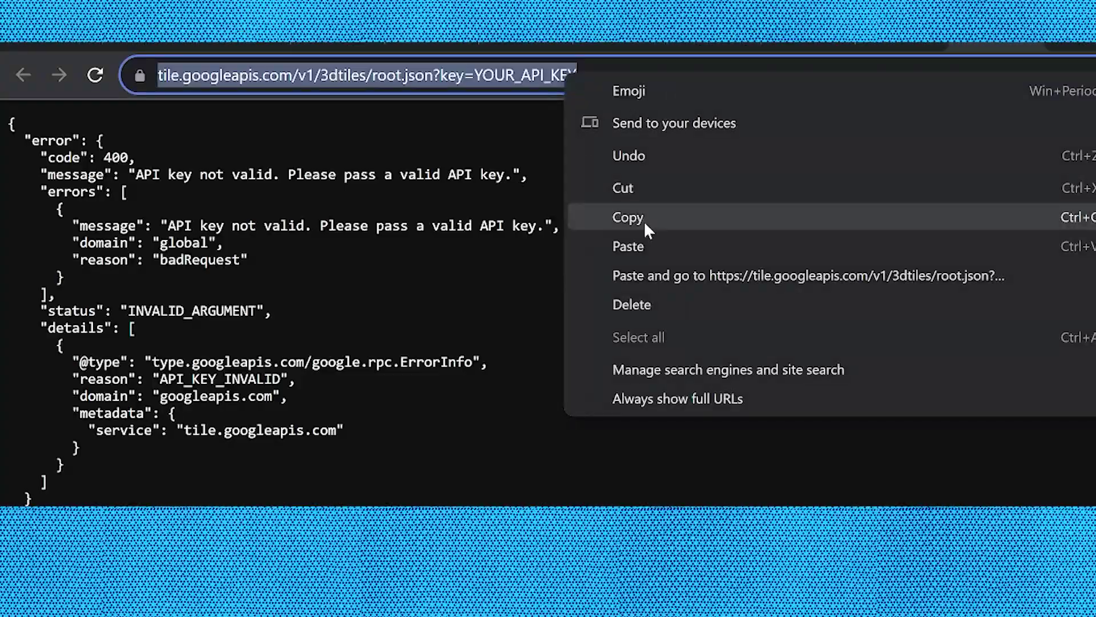
{"action": "left_click", "coordinate": [643, 220]}
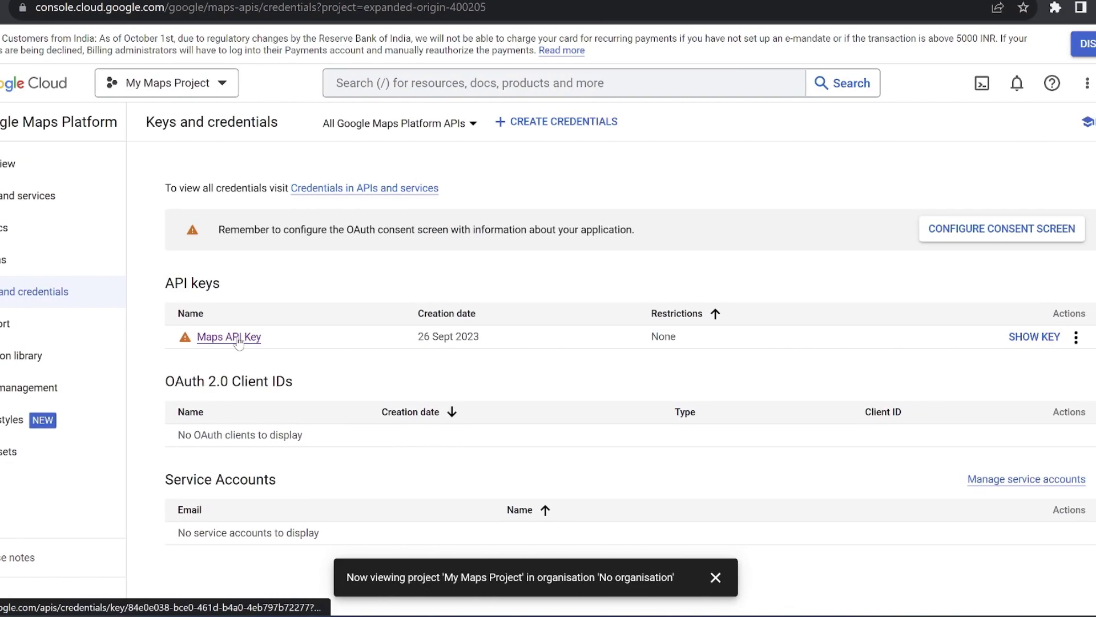
Reveal the Maps API Key in the Google Cloud credentials and select the YOUR_API_KEY placeholder in the tileset's Url in Unreal Editor
{"action": "left_click", "coordinate": [995, 341]}
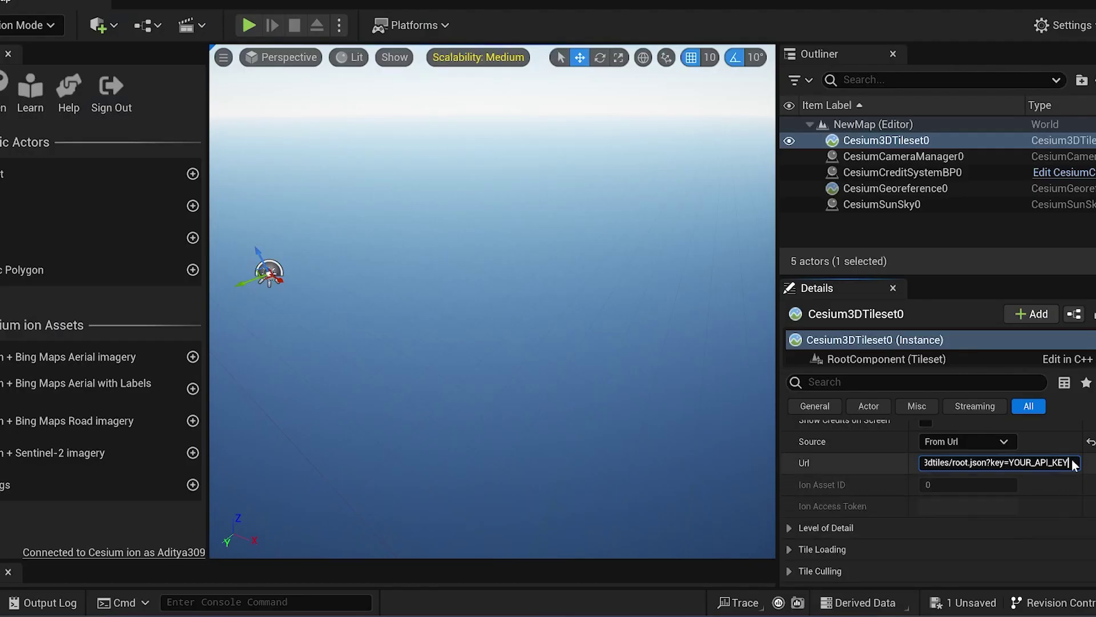
{"action": "left_click_drag", "start_coordinate": [1022, 463], "coordinate": [1015, 464]}
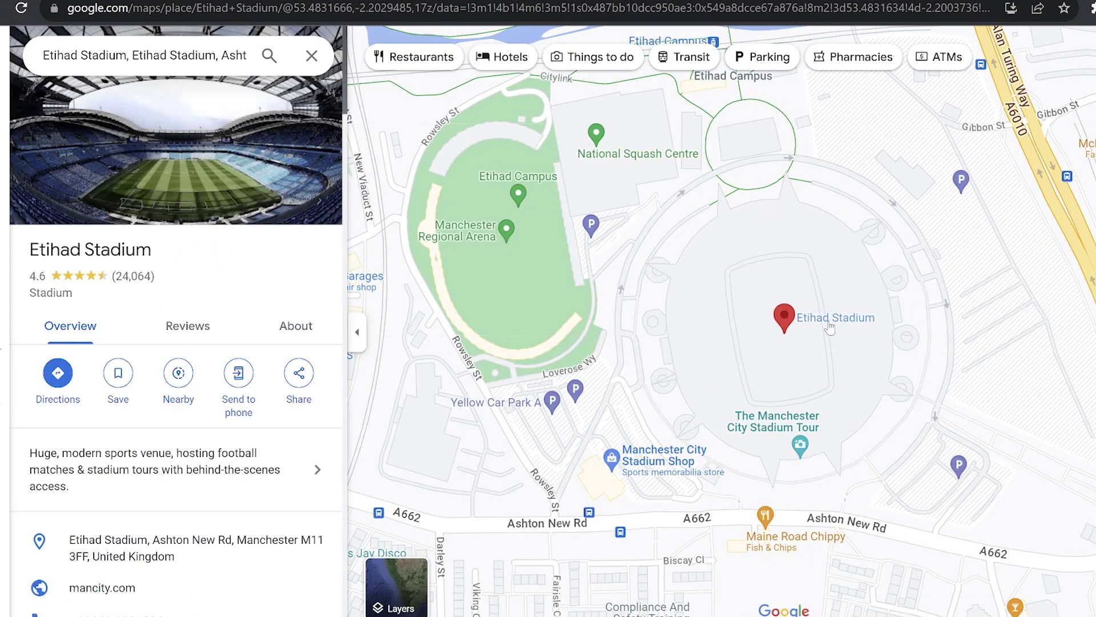
Copy the Etihad Stadium's coordinates from Google Maps and paste them into an empty Notepad document
{"action": "right_click", "coordinate": [788, 316]}
{"action": "left_click", "coordinate": [831, 343]}
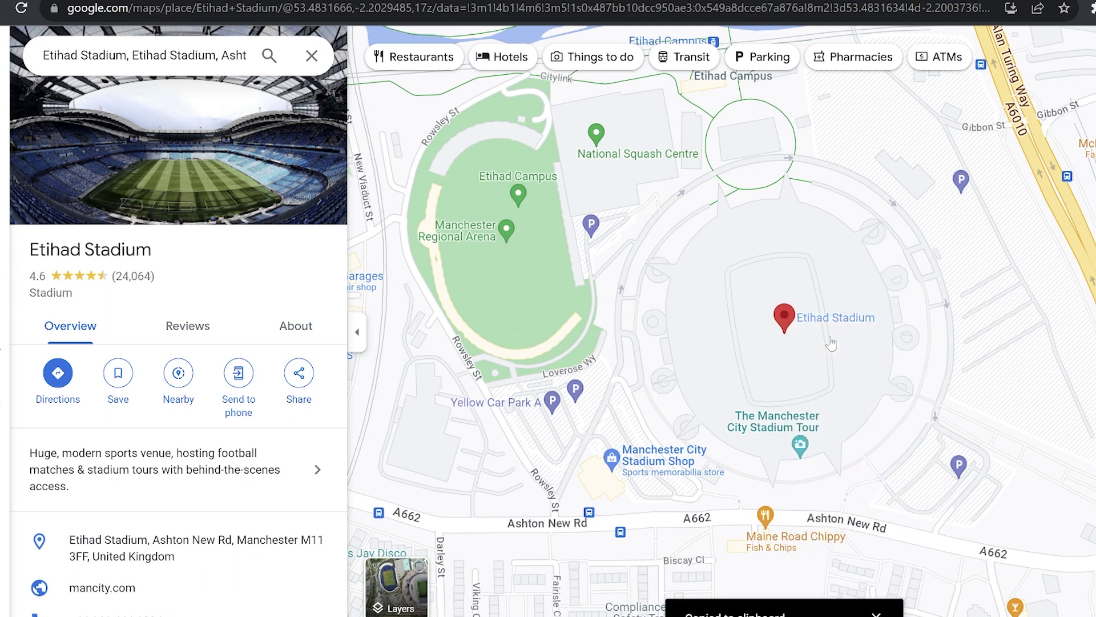
{"action": "key", "text": "alt+Tab"}
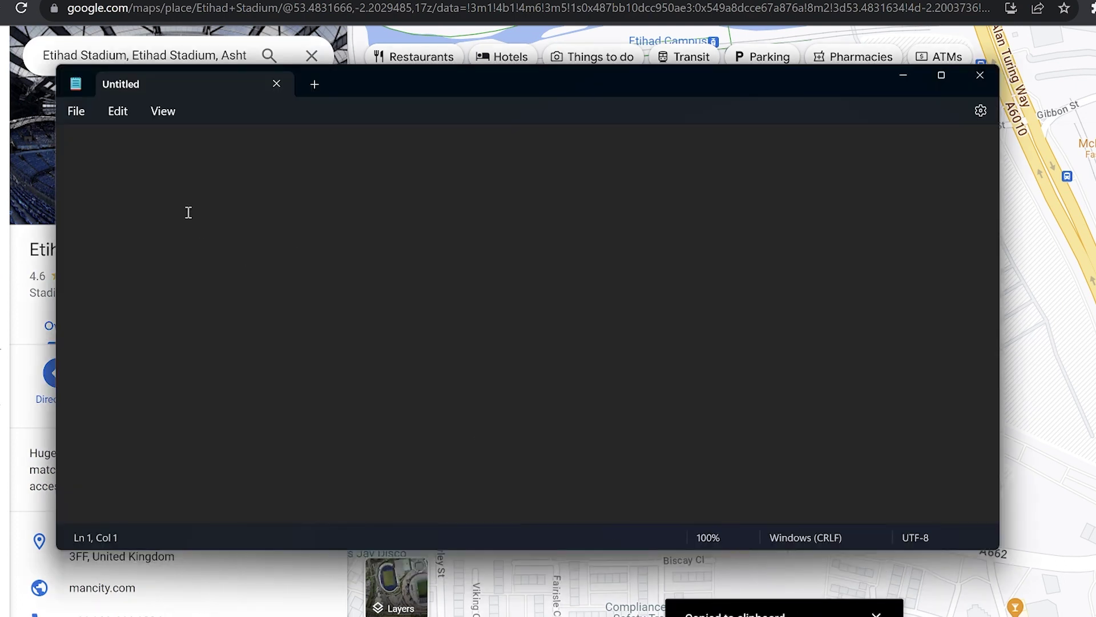
{"action": "right_click", "coordinate": [170, 170]}
{"action": "left_click", "coordinate": [239, 295]}
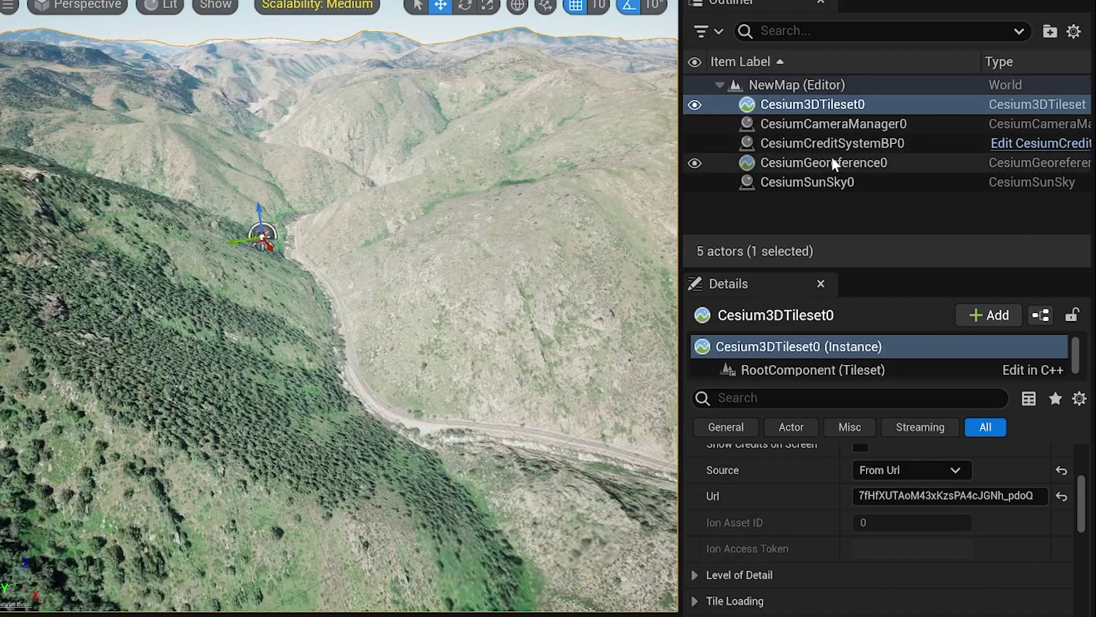
Copy the latitude 53.48328467367129 from Notepad into the Origin Latitude of the CesiumGeoreference0 actor in Unreal Editor
{"action": "left_click", "coordinate": [833, 167]}
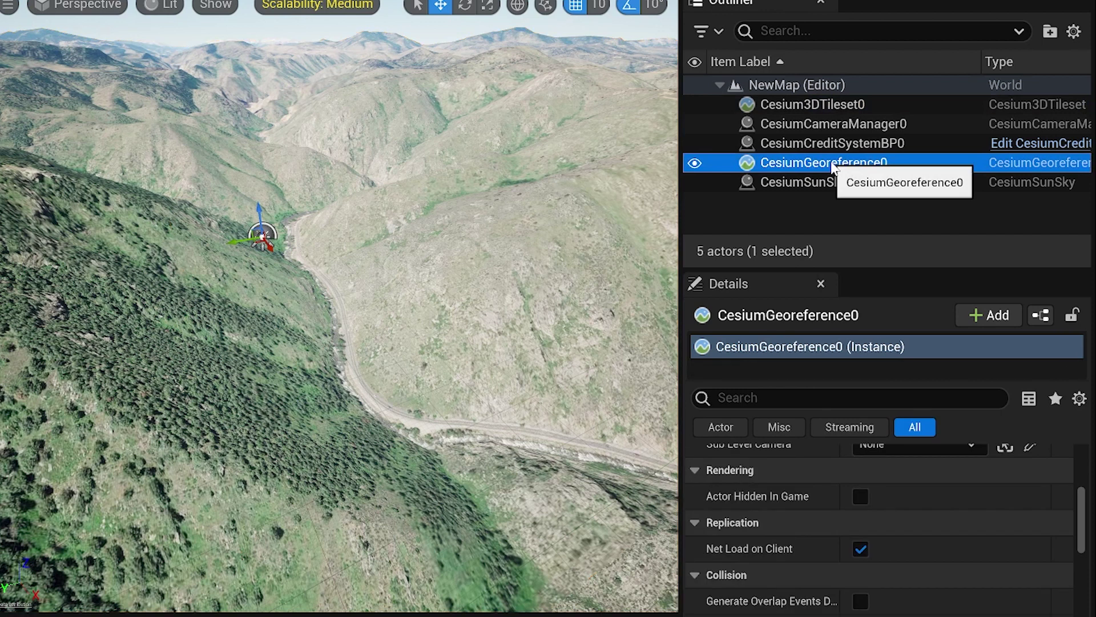
{"action": "scroll", "coordinate": [958, 509], "scroll_direction": "up", "scroll_amount": 5}
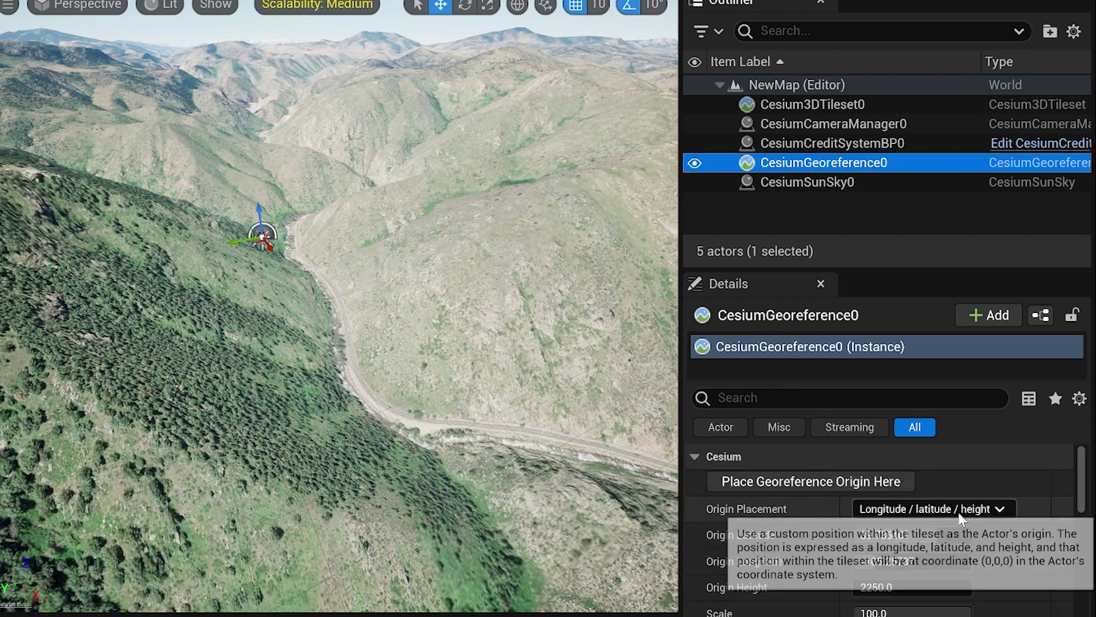
{"action": "key", "text": "alt+Tab"}
{"action": "left_click_drag", "start_coordinate": [27, 103], "coordinate": [158, 107]}
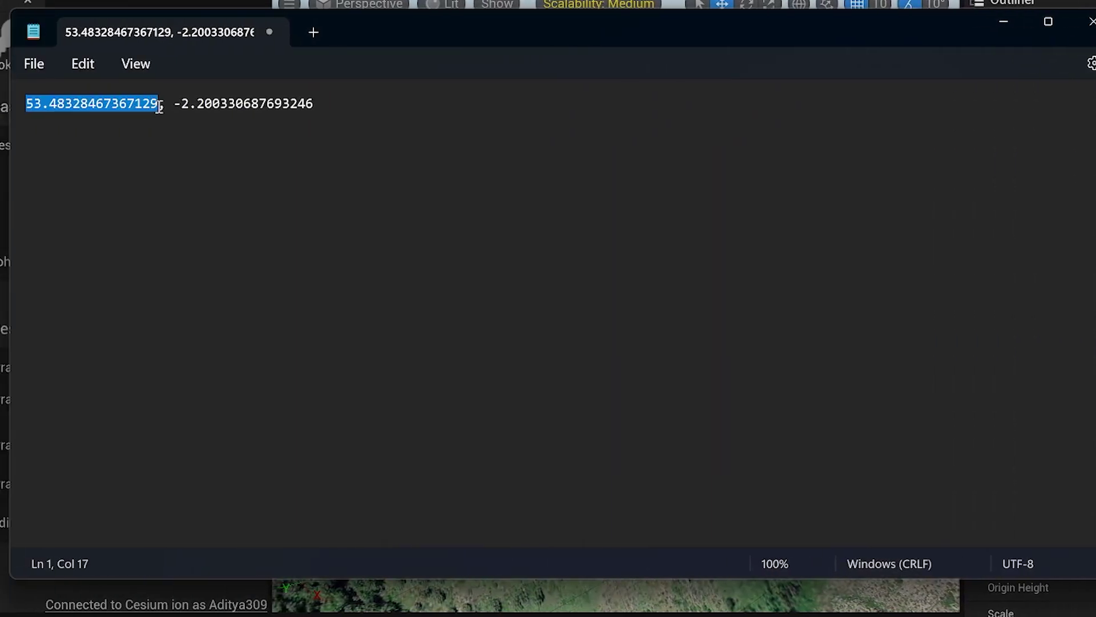
{"action": "right_click", "coordinate": [147, 109]}
{"action": "left_click", "coordinate": [218, 199]}
{"action": "left_click", "coordinate": [1003, 22]}
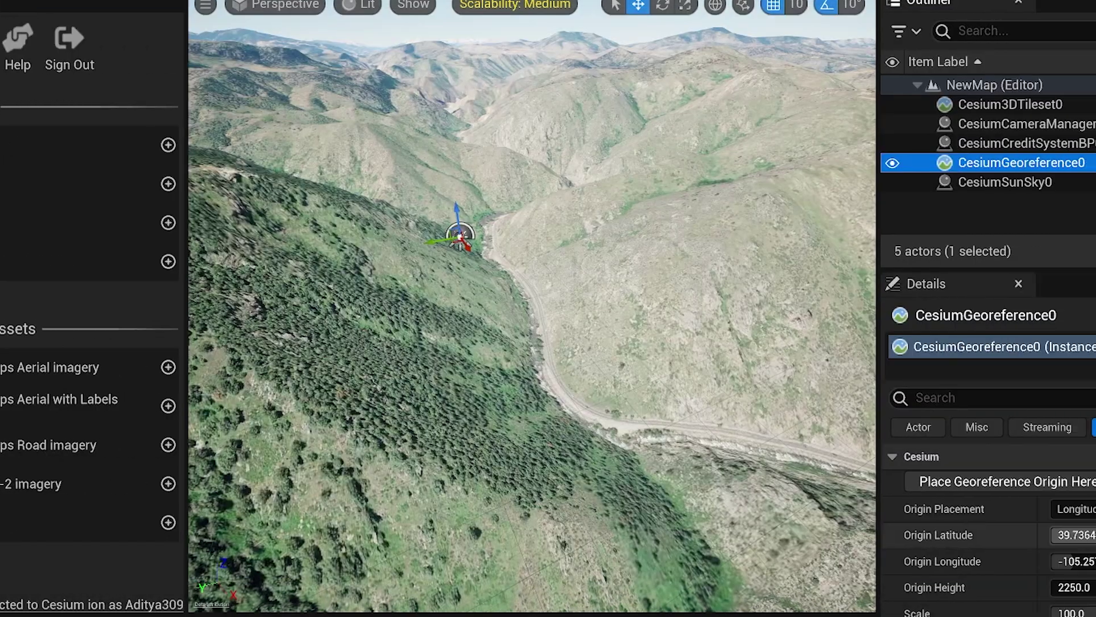
{"action": "left_click", "coordinate": [1067, 535]}
{"action": "key", "text": "ctrl+v"}
{"action": "key", "text": "Return"}
Copy the longitude -2.200330687693246 from Notepad into the Origin Longitude of the CesiumGeoreference0 actor
{"action": "key", "text": "alt+Tab"}
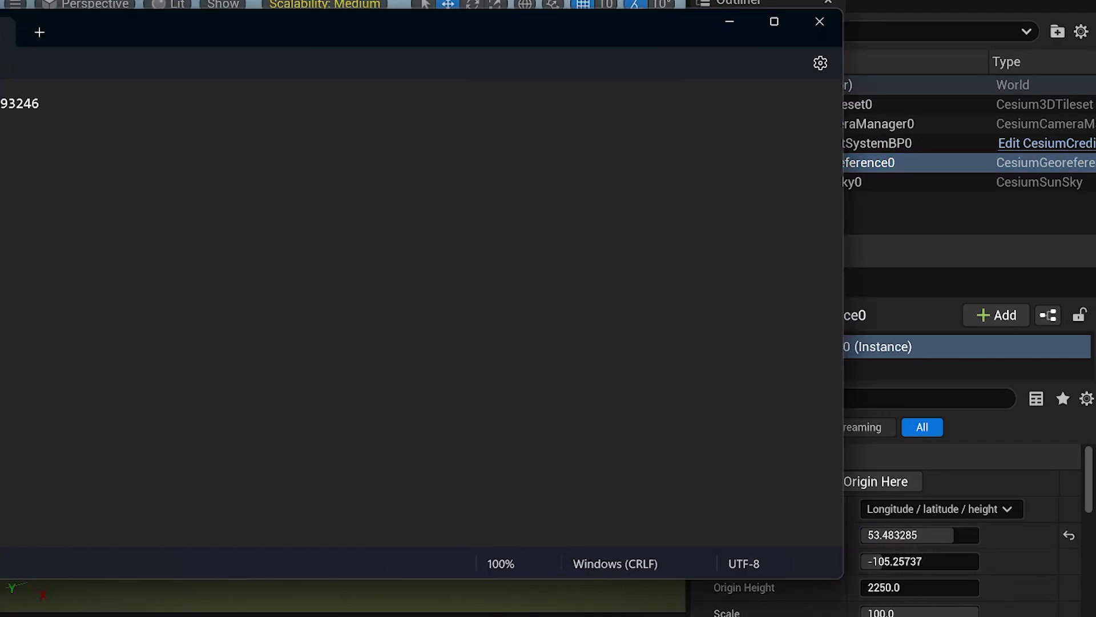
{"action": "key", "text": "ctrl+c"}
{"action": "left_click", "coordinate": [729, 21]}
{"action": "left_click", "coordinate": [925, 557]}
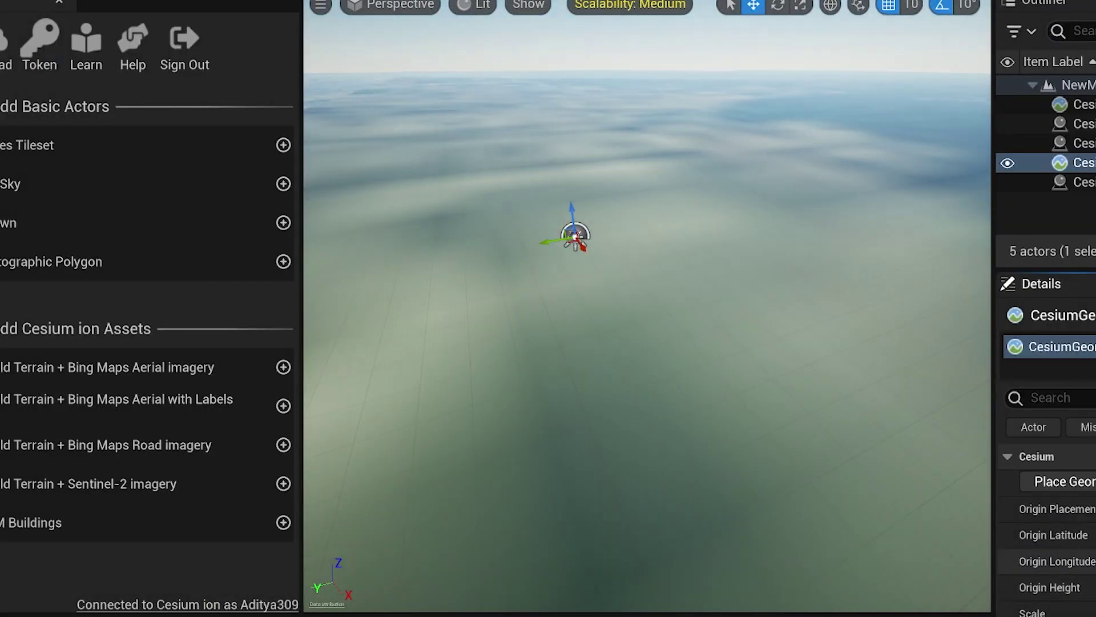
{"action": "key", "text": "ctrl+v"}
{"action": "key", "text": "Return"}
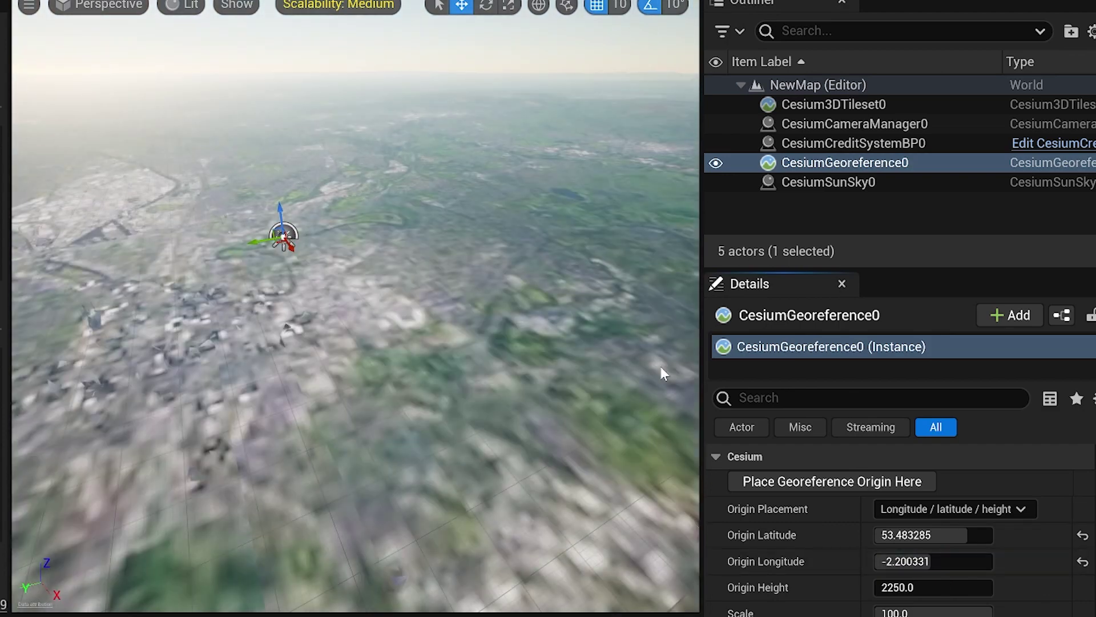
Examine the 3D city map by flying the viewport in all directions, and check the camera speed settings
{"action": "right_click_drag", "start_coordinate": [412, 351], "coordinate": [232, 406]}
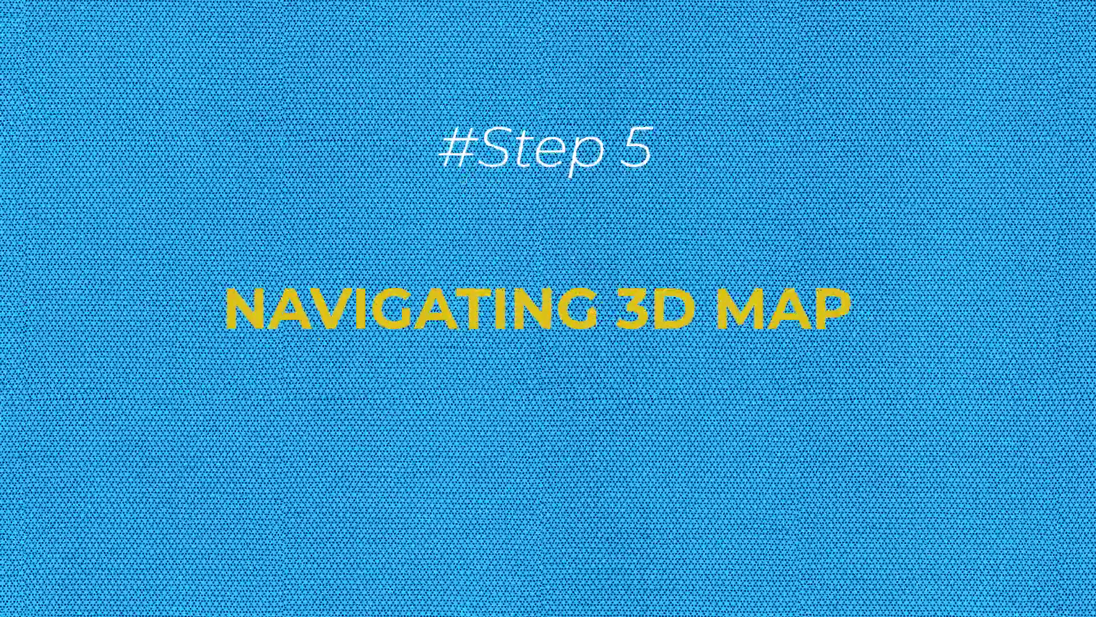
{"action": "key", "text": "w"}
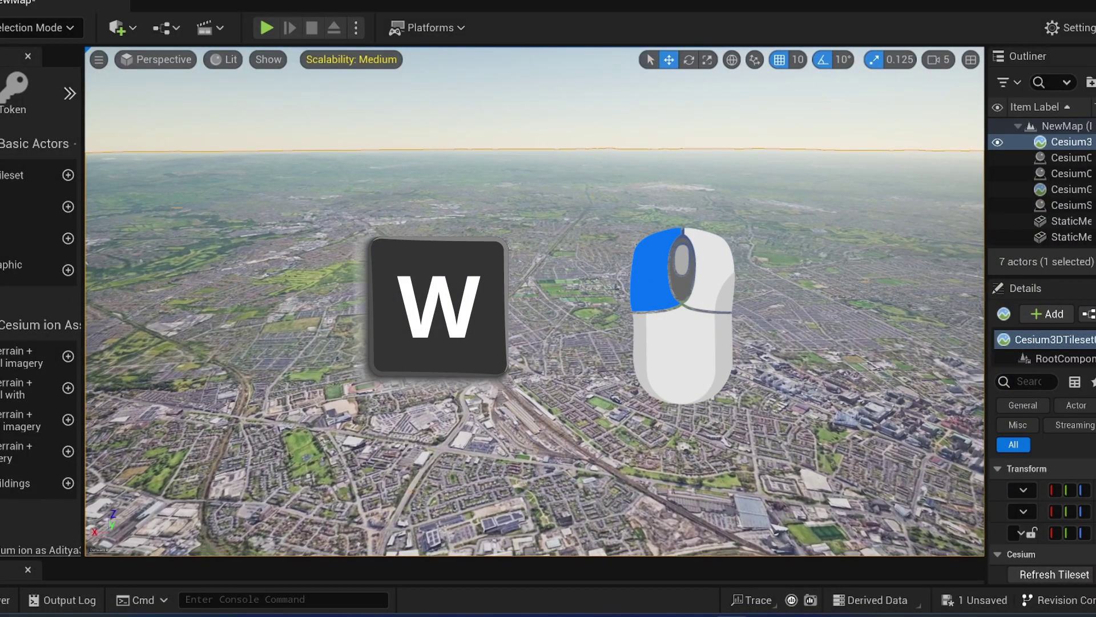
{"action": "key", "text": "s"}
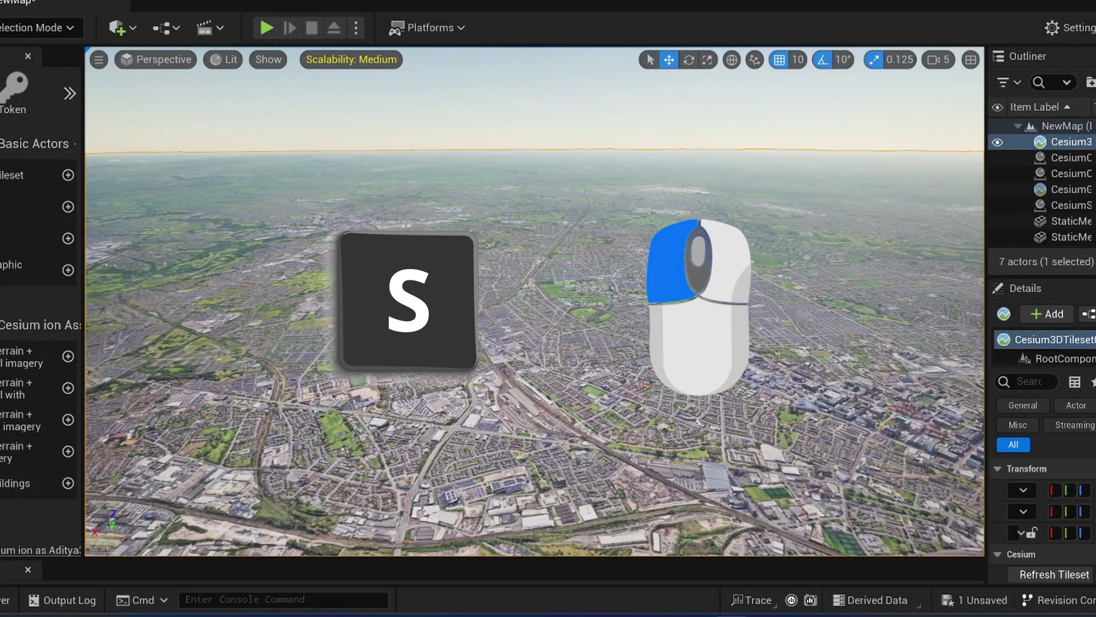
{"action": "left_click", "coordinate": [525, 402]}
{"action": "key", "text": "q"}
{"action": "left_click", "coordinate": [525, 402]}
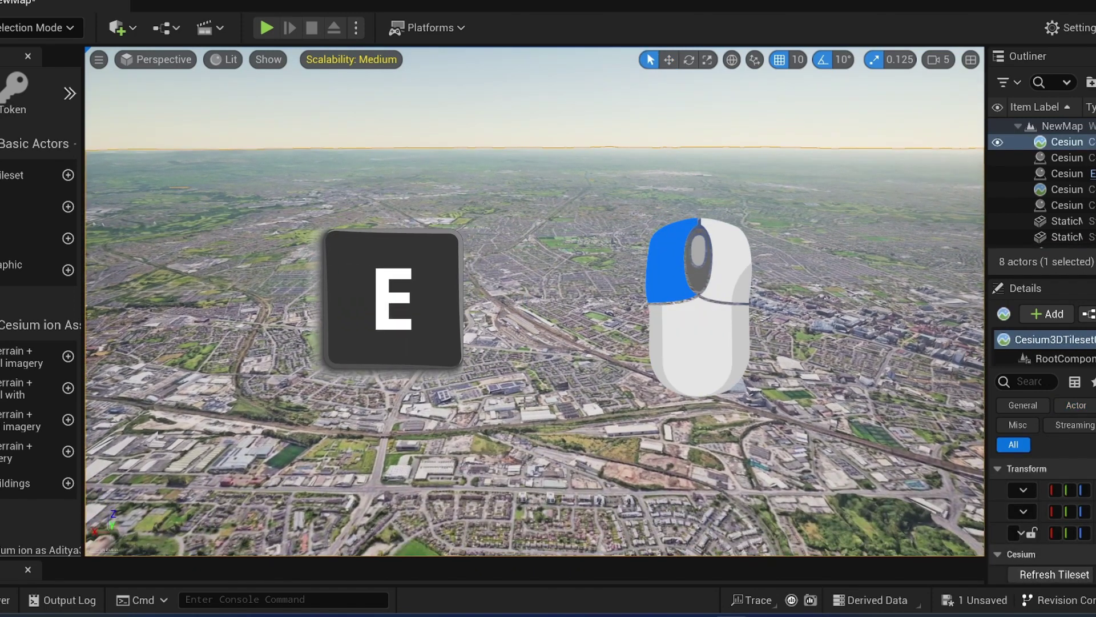
{"action": "key", "text": "e"}
{"action": "key", "text": "a"}
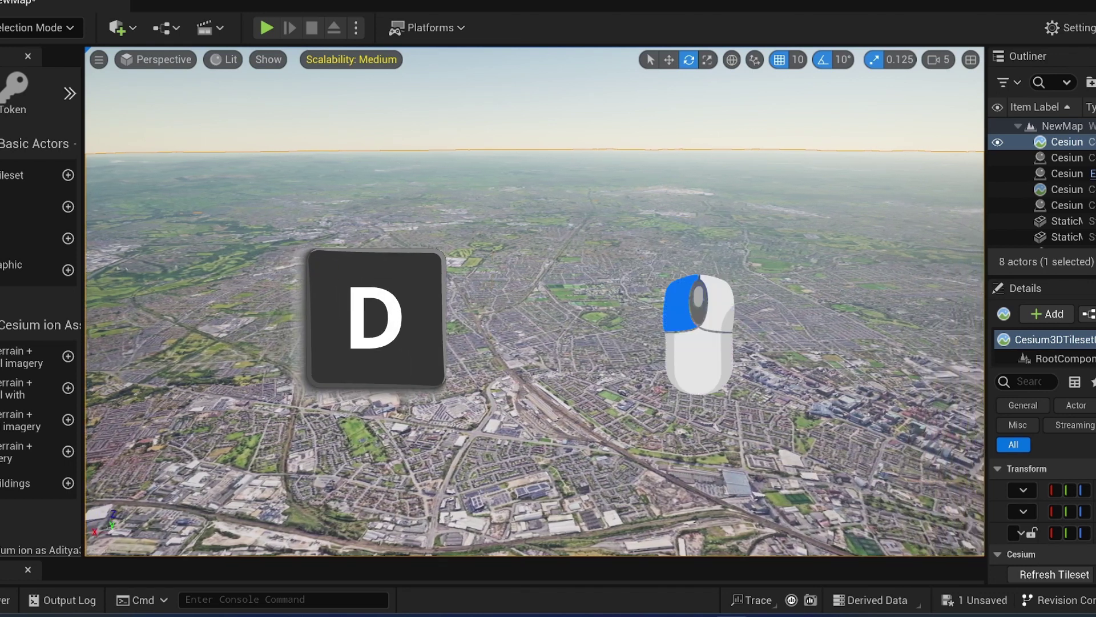
{"action": "left_click", "coordinate": [936, 60]}
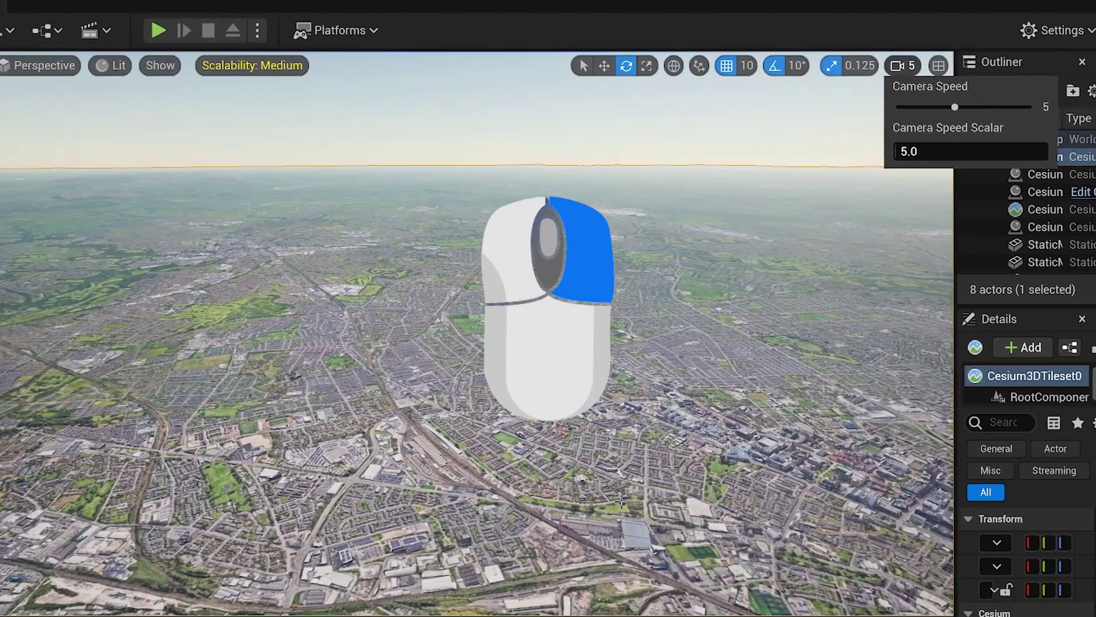
Add a Cine Camera Actor to the level, with the stadium in view
{"action": "right_click_drag", "start_coordinate": [526, 576], "coordinate": [527, 485]}
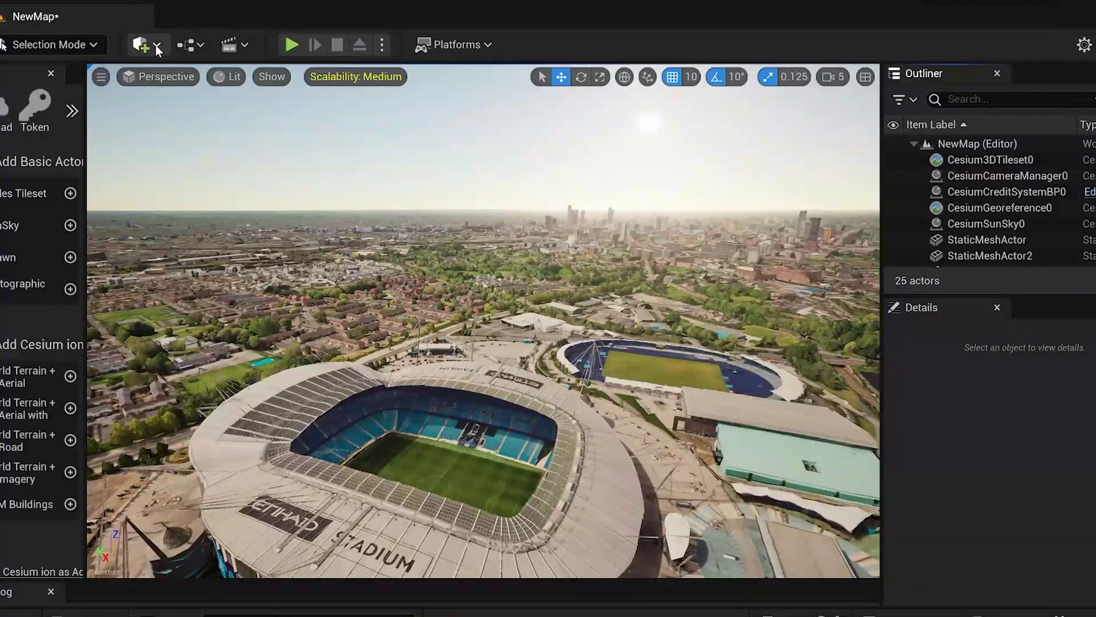
{"action": "left_click", "coordinate": [156, 44]}
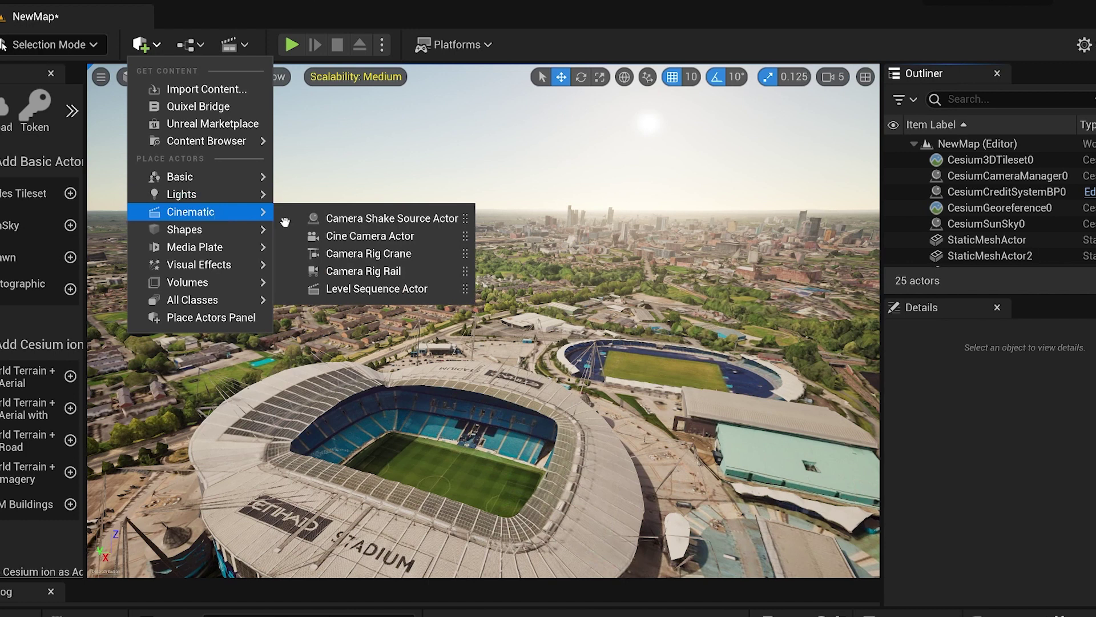
{"action": "left_click", "coordinate": [408, 237]}
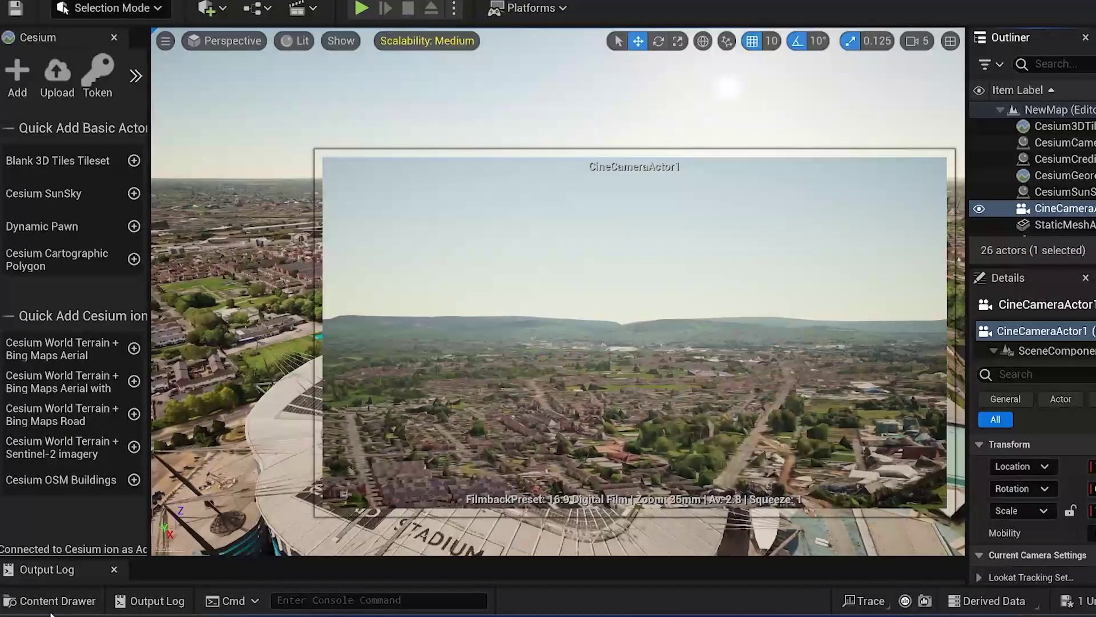
Create a Level Sequence with the default name in the Content folder and open it in Sequencer
{"action": "left_click", "coordinate": [52, 601]}
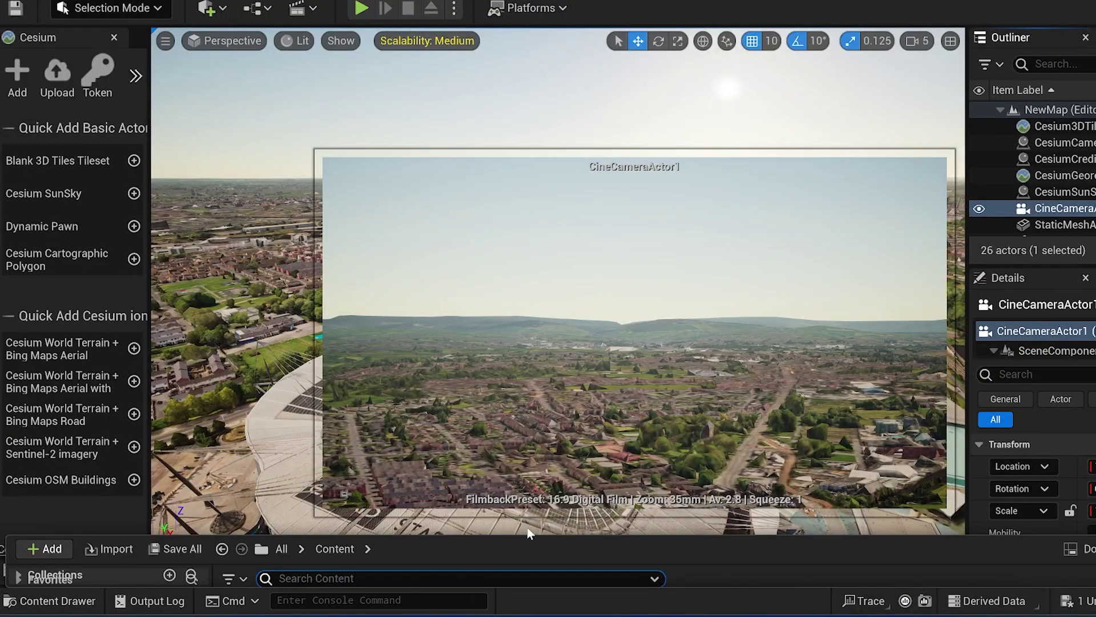
{"action": "left_click_drag", "start_coordinate": [528, 533], "coordinate": [608, 288]}
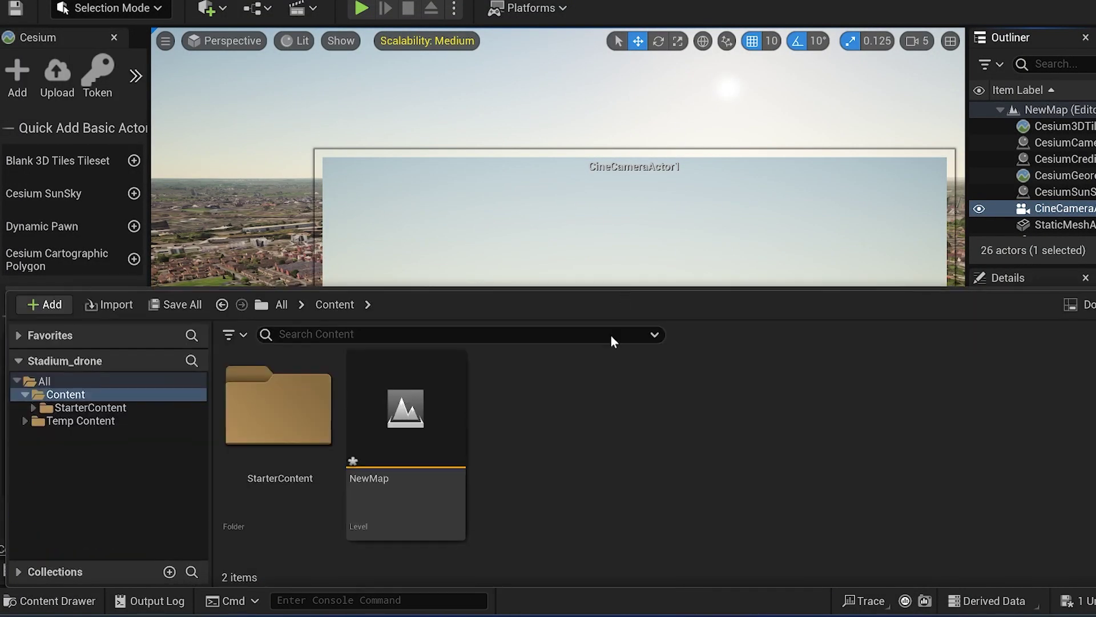
{"action": "right_click", "coordinate": [577, 447]}
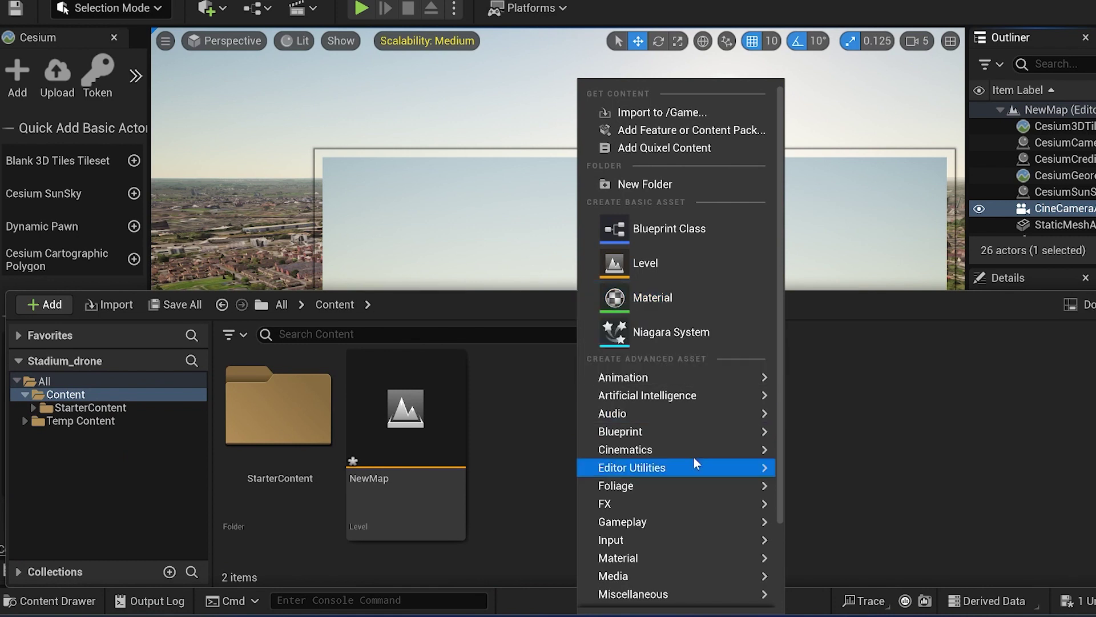
{"action": "mouse_move", "coordinate": [693, 448]}
{"action": "left_click", "coordinate": [866, 496]}
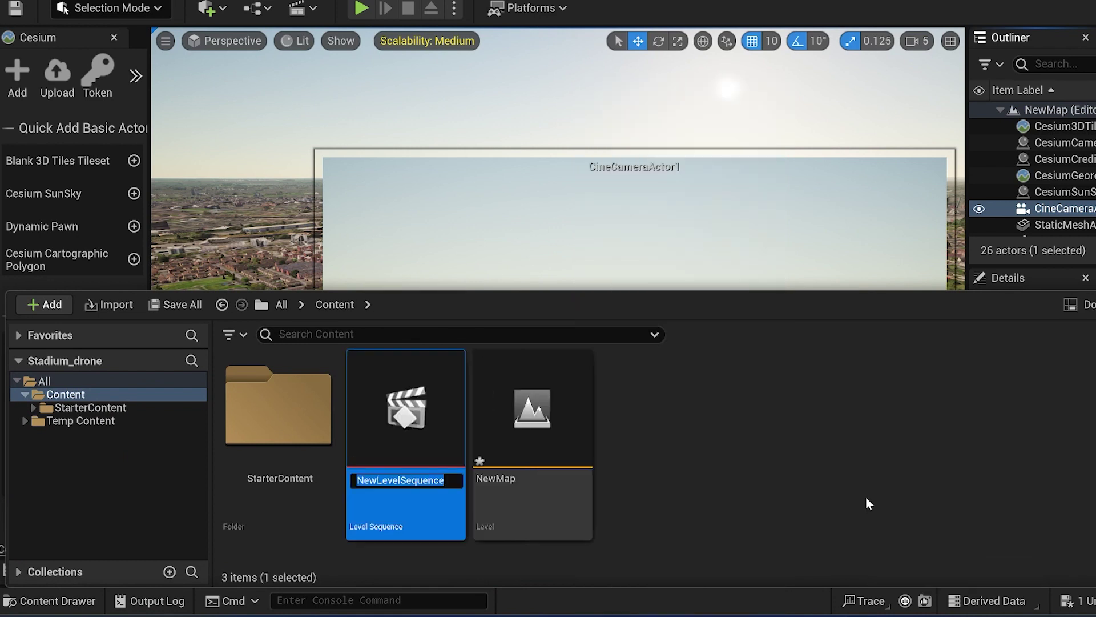
{"action": "key", "text": "Return"}
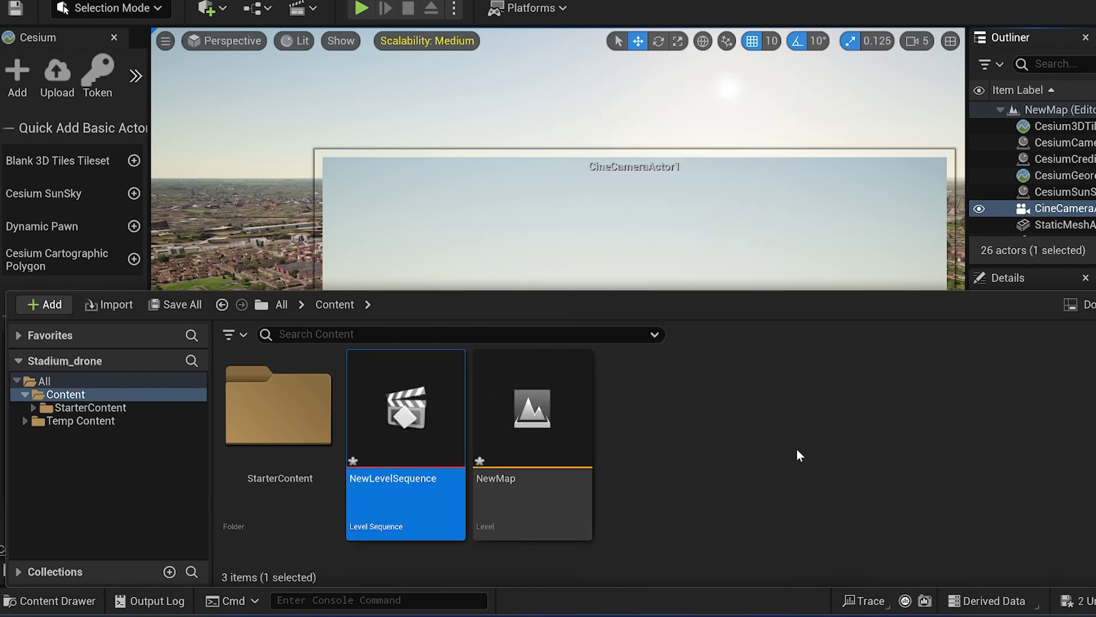
{"action": "double_click", "coordinate": [416, 446]}
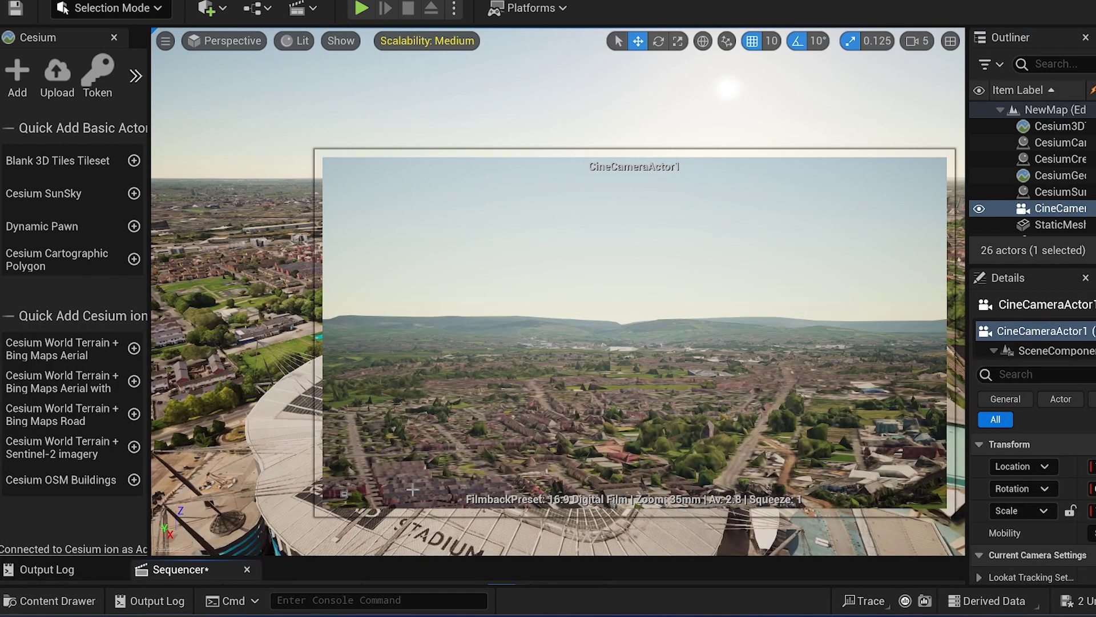
{"action": "left_click_drag", "start_coordinate": [329, 557], "coordinate": [328, 540]}
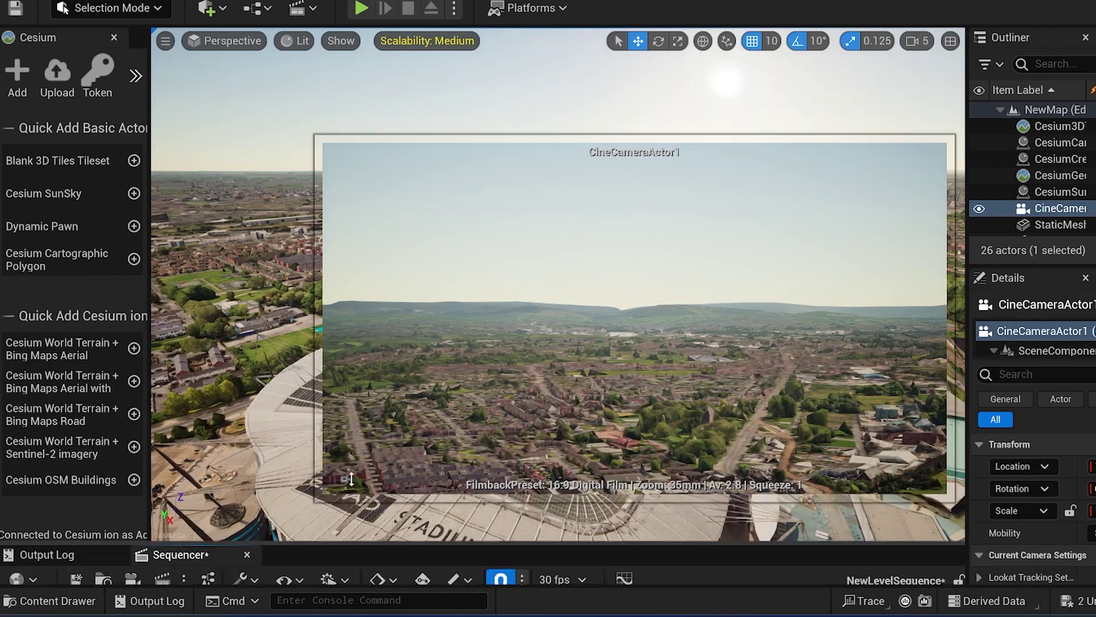
{"action": "left_click", "coordinate": [31, 435]}
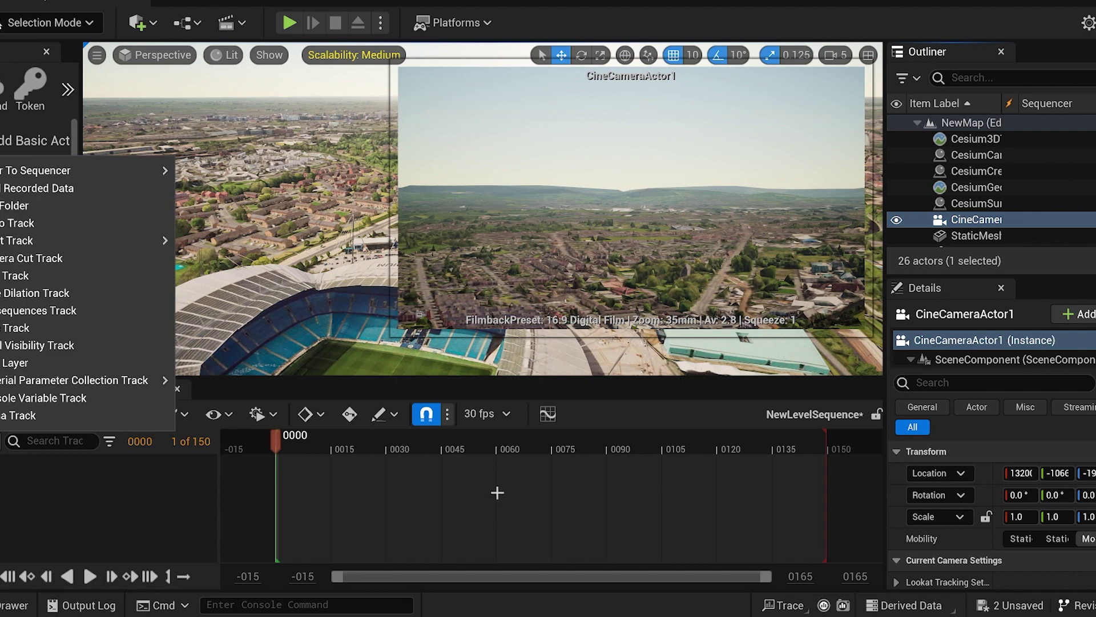
{"action": "key", "text": "Escape"}
{"action": "key", "text": "Escape"}
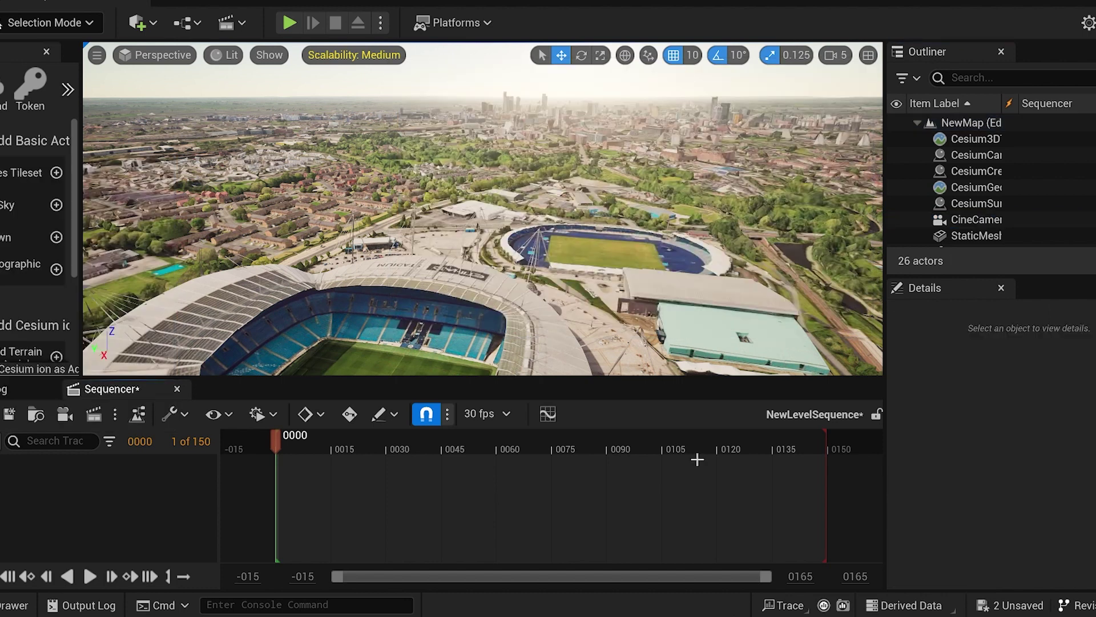
Add CineCameraActor1 to the level sequence and reframe its piloted view on the outside of the stadium
{"action": "left_click", "coordinate": [975, 224]}
{"action": "left_click_drag", "start_coordinate": [976, 224], "coordinate": [594, 521]}
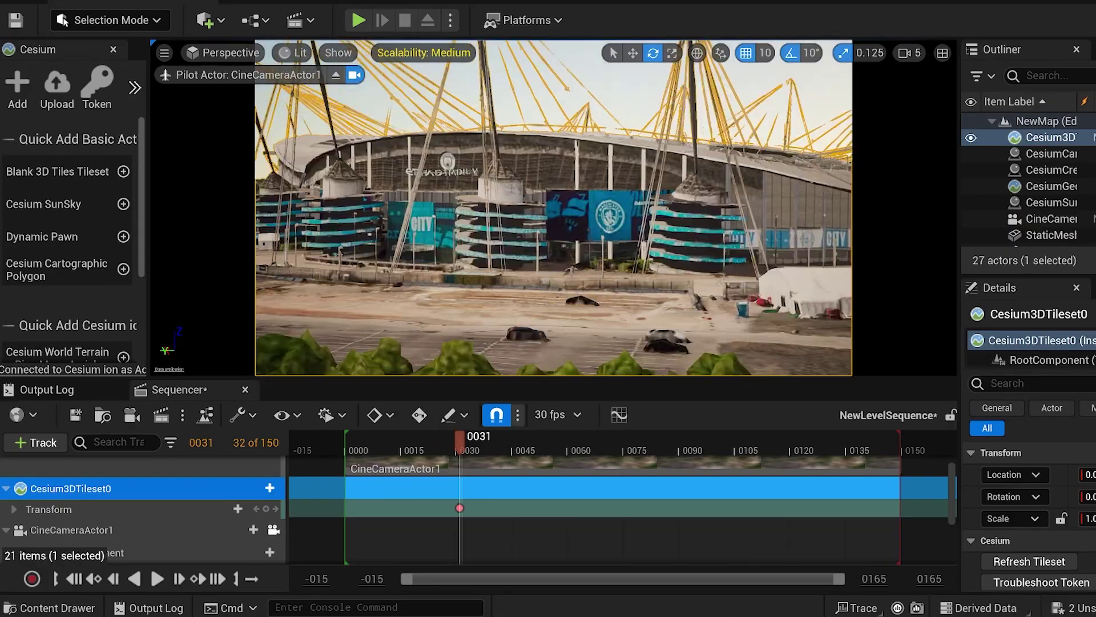
{"action": "right_click_drag", "start_coordinate": [554, 207], "coordinate": [676, 138]}
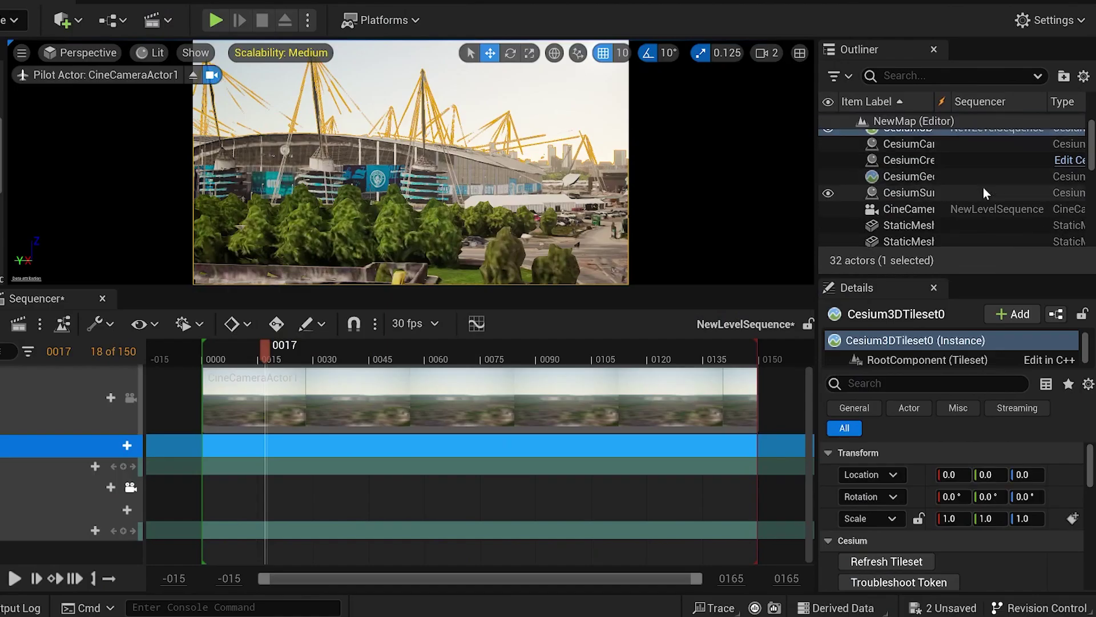
Set CineCameraActor1's Filmback to a vertical format with sensor width 13.365 mm and sensor height 23.76 mm
{"action": "left_click", "coordinate": [917, 213]}
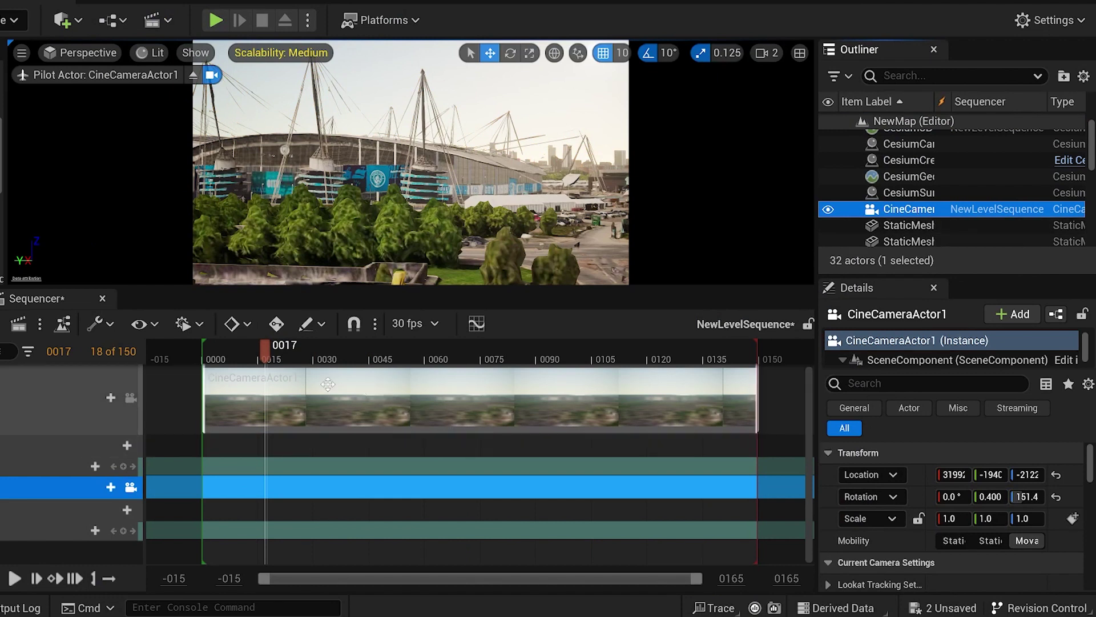
{"action": "scroll", "coordinate": [902, 503], "scroll_direction": "down", "scroll_amount": 3}
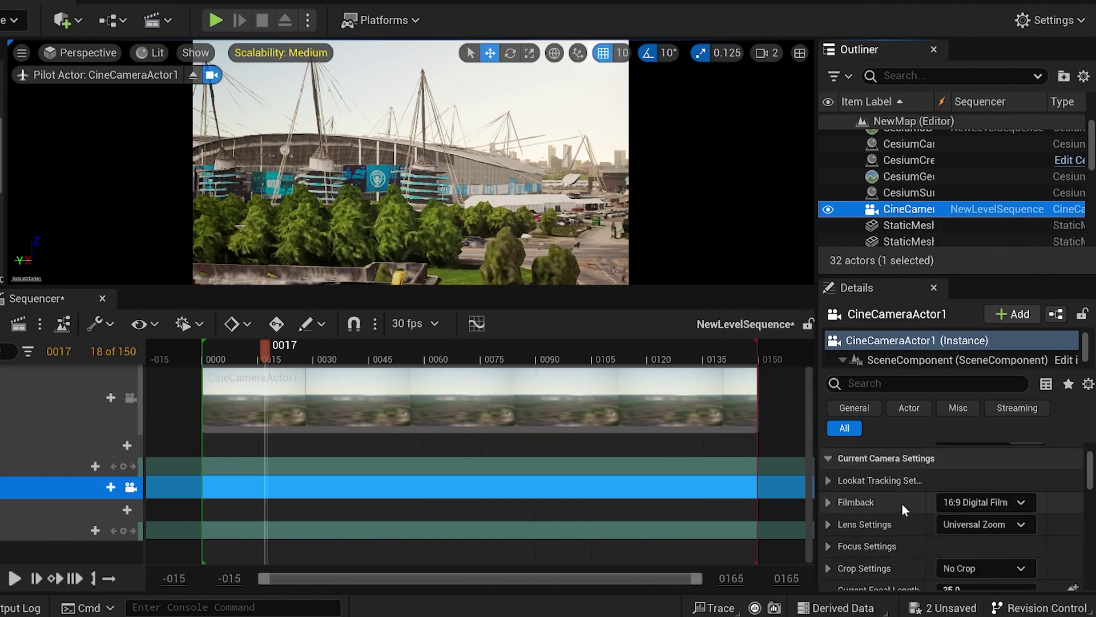
{"action": "left_click", "coordinate": [828, 503]}
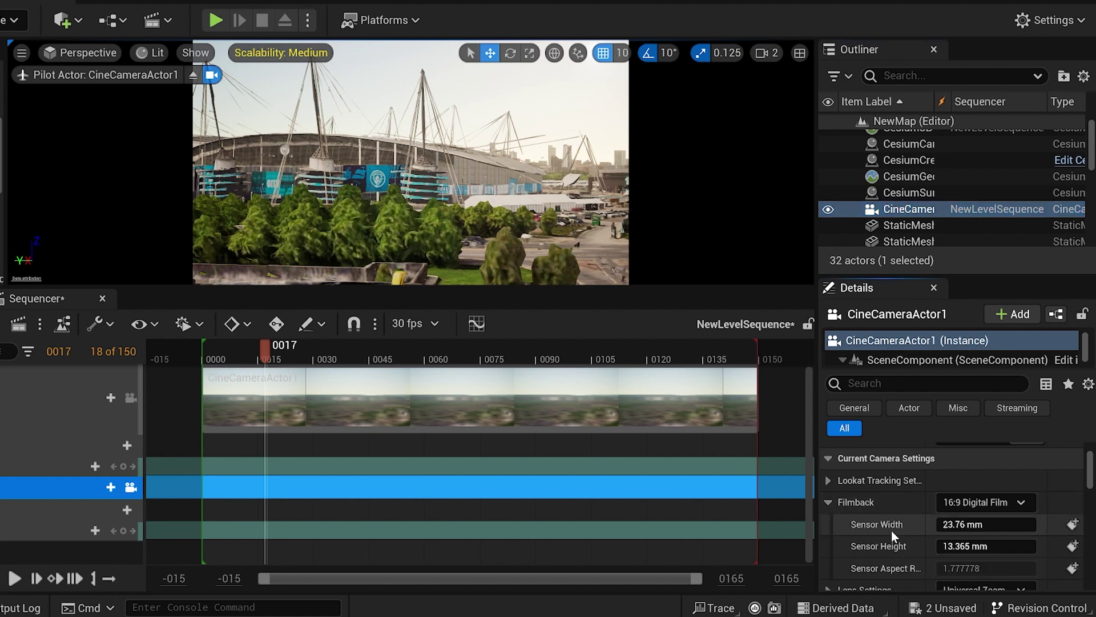
{"action": "scroll", "coordinate": [892, 530], "scroll_direction": "down", "scroll_amount": 1}
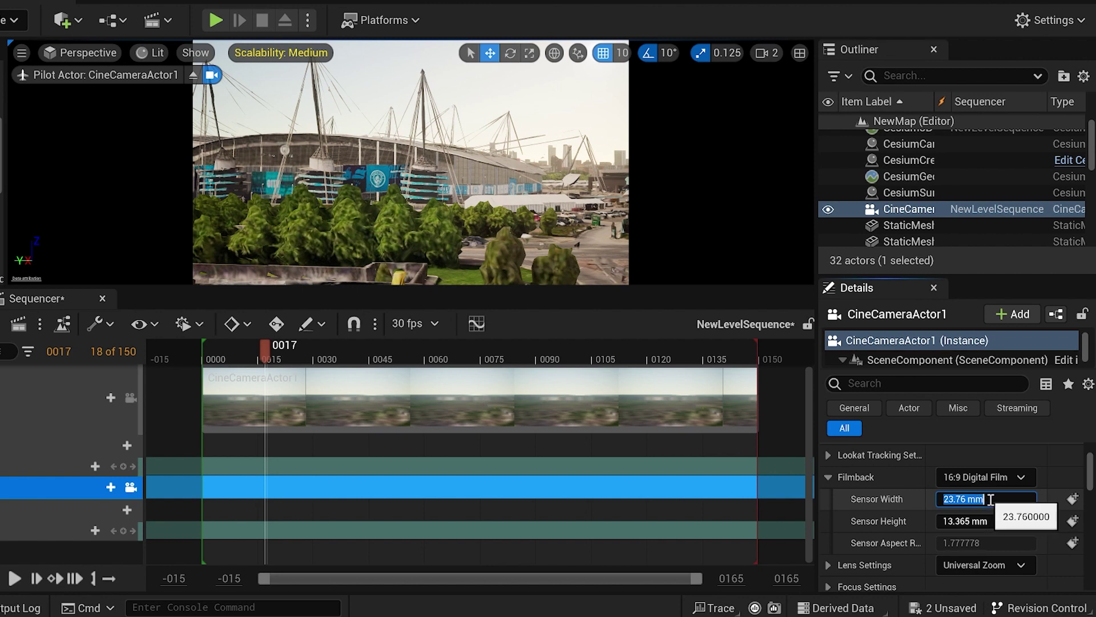
{"action": "left_click", "coordinate": [989, 520]}
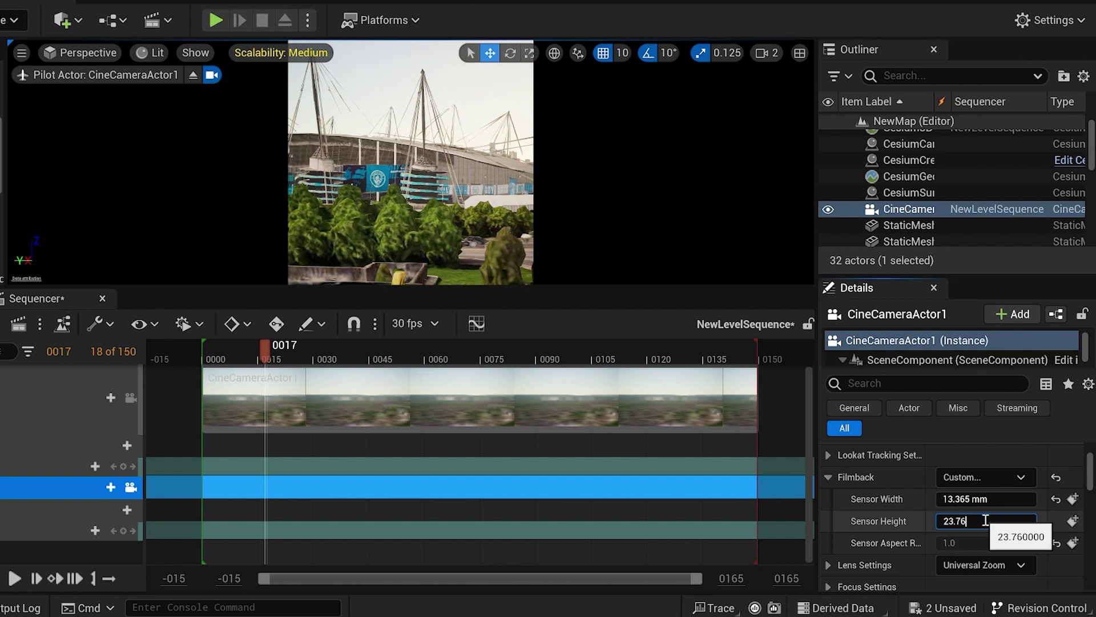
{"action": "type", "text": "23.76"}
{"action": "key", "text": "Return"}
Set the current focal length of CineCameraActor1 to 18
{"action": "scroll", "coordinate": [880, 531], "scroll_direction": "down", "scroll_amount": 3}
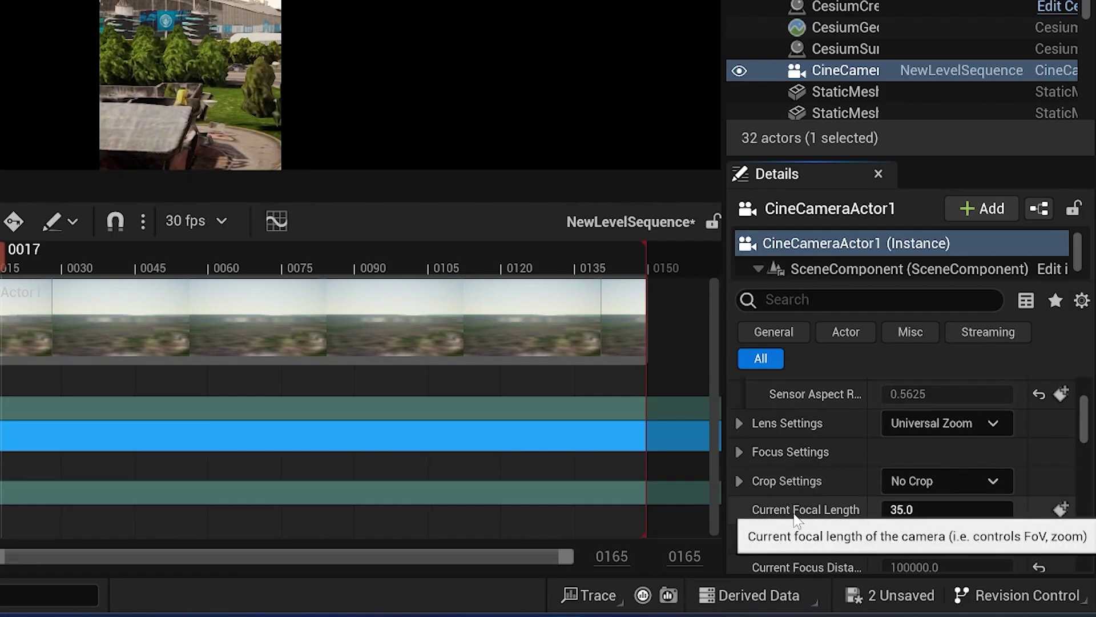
{"action": "left_click", "coordinate": [916, 511]}
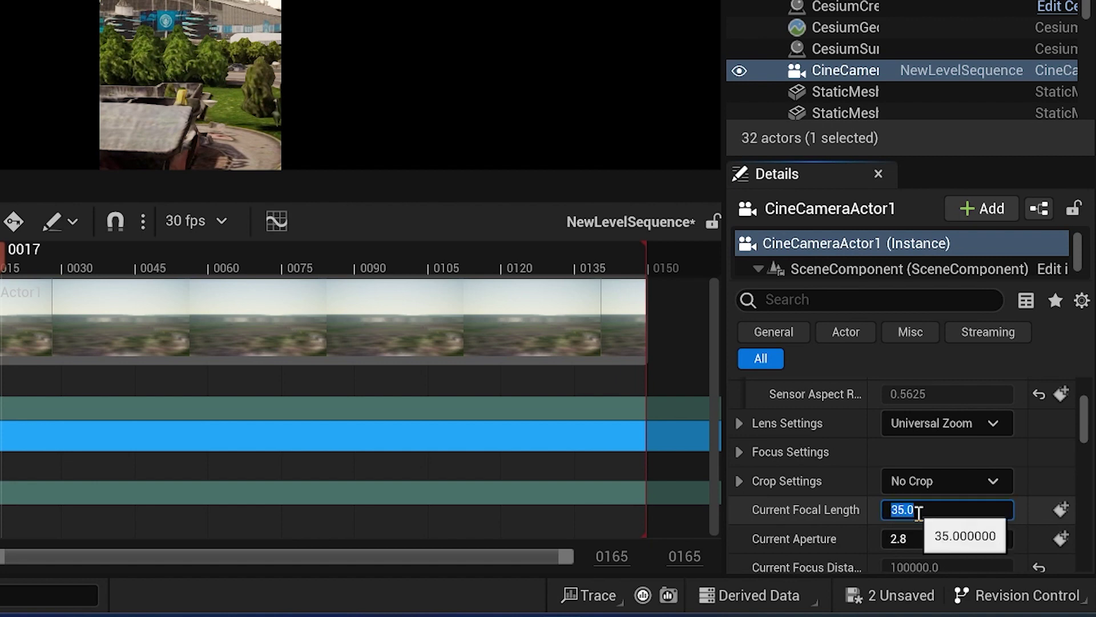
{"action": "type", "text": "18"}
{"action": "key", "text": "Return"}
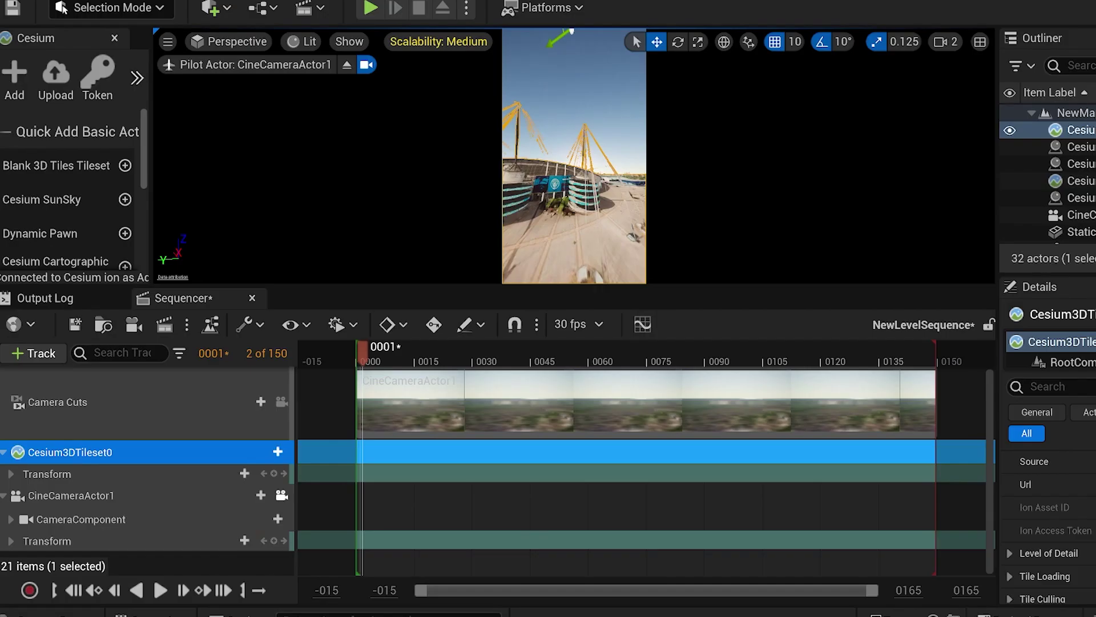
Keyframe CineCameraActor1's transform outside the stadium at frame 1 and high above its roof at frame 37
{"action": "scroll", "coordinate": [584, 225], "scroll_direction": "down", "scroll_amount": 8}
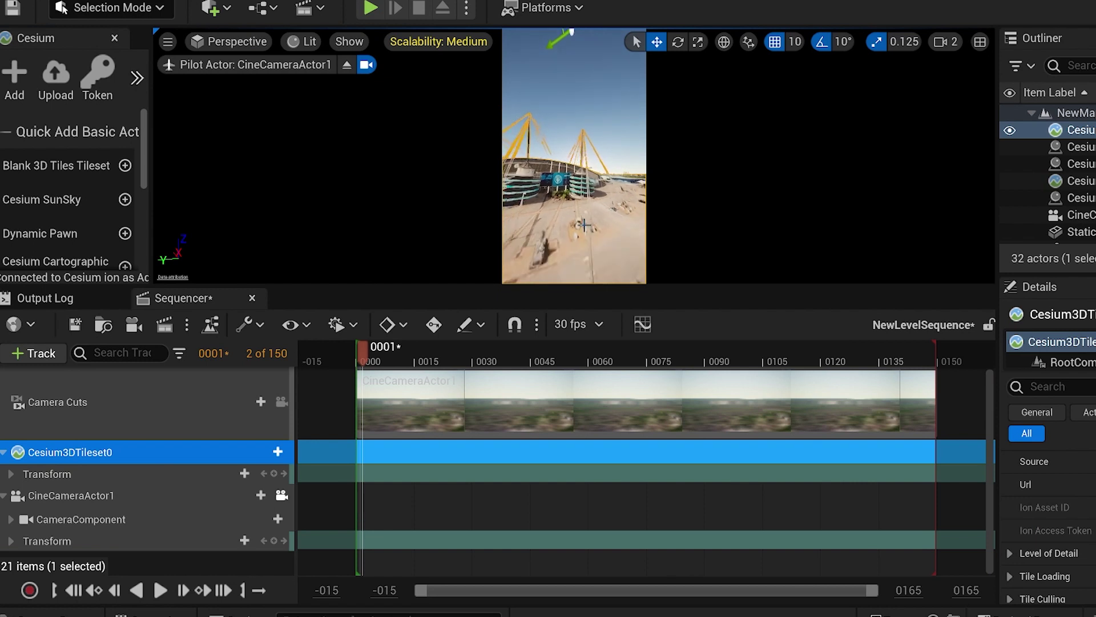
{"action": "scroll", "coordinate": [585, 225], "scroll_direction": "down", "scroll_amount": 3}
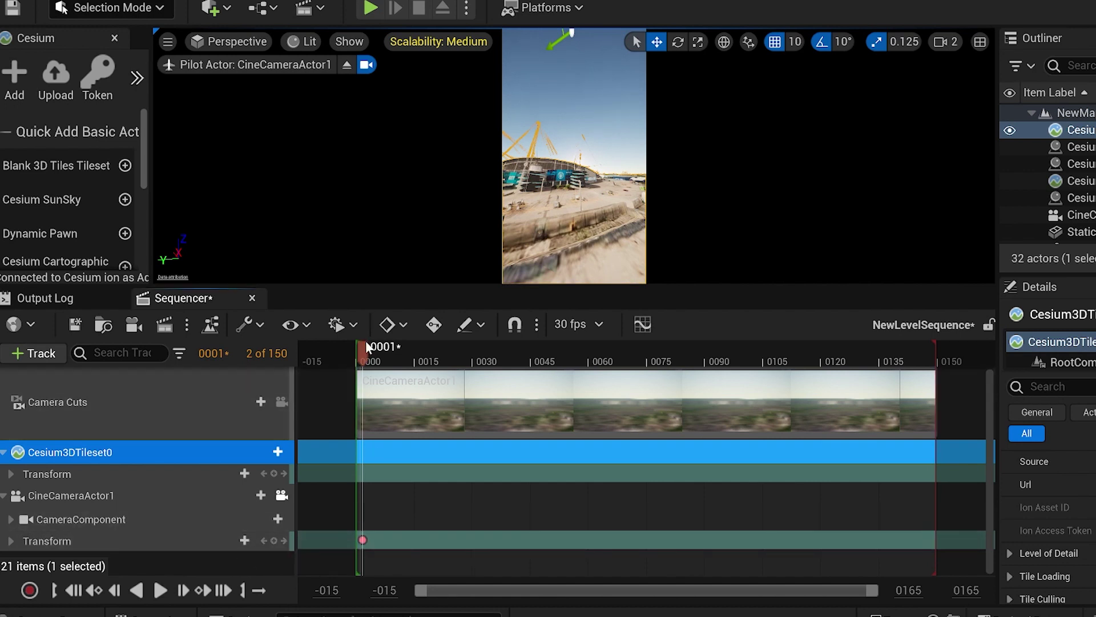
{"action": "key", "text": "w"}
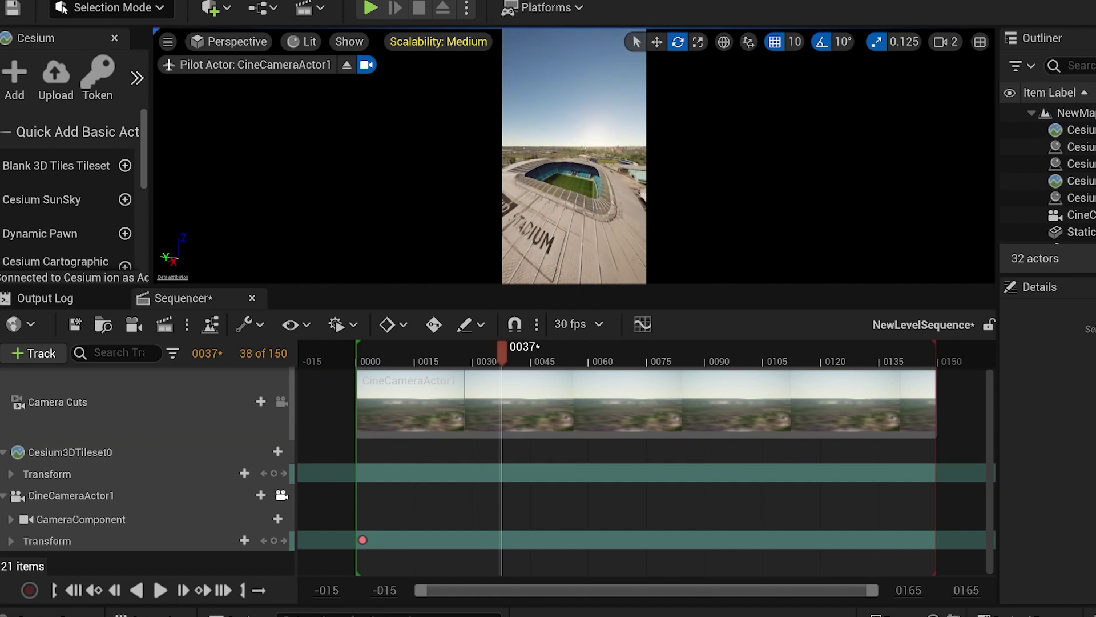
{"action": "right_click_drag", "start_coordinate": [587, 211], "coordinate": [586, 211]}
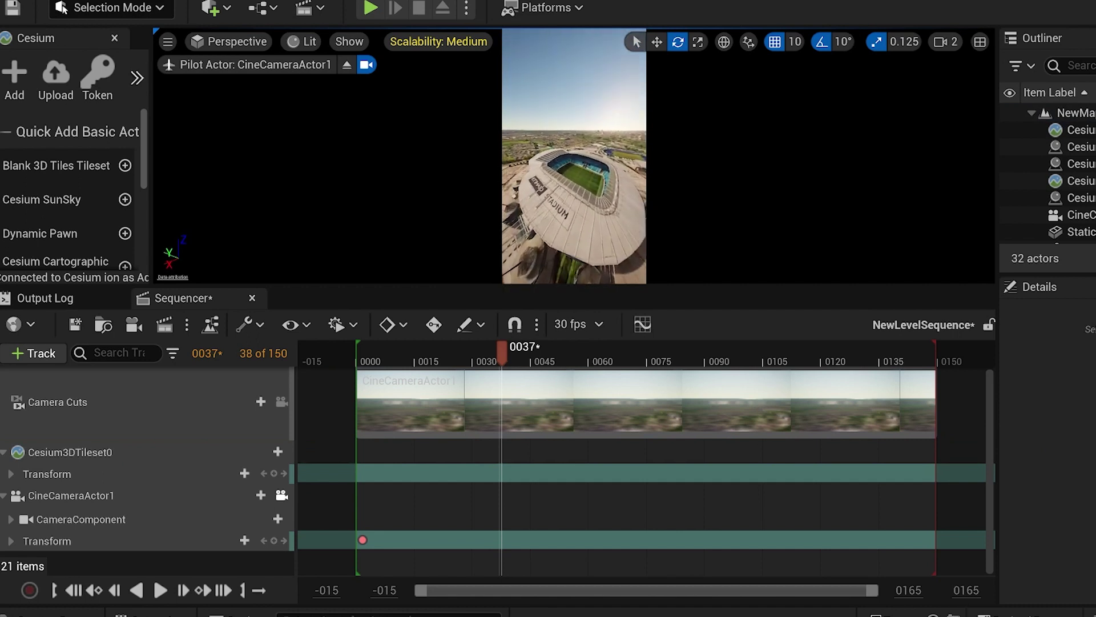
{"action": "left_click", "coordinate": [274, 540]}
Fly the piloted camera inside the stadium over the pitch, key its transform at about frame 55, and scrub through the animation
{"action": "right_click_drag", "start_coordinate": [594, 183], "coordinate": [597, 192]}
{"action": "key", "text": "w"}
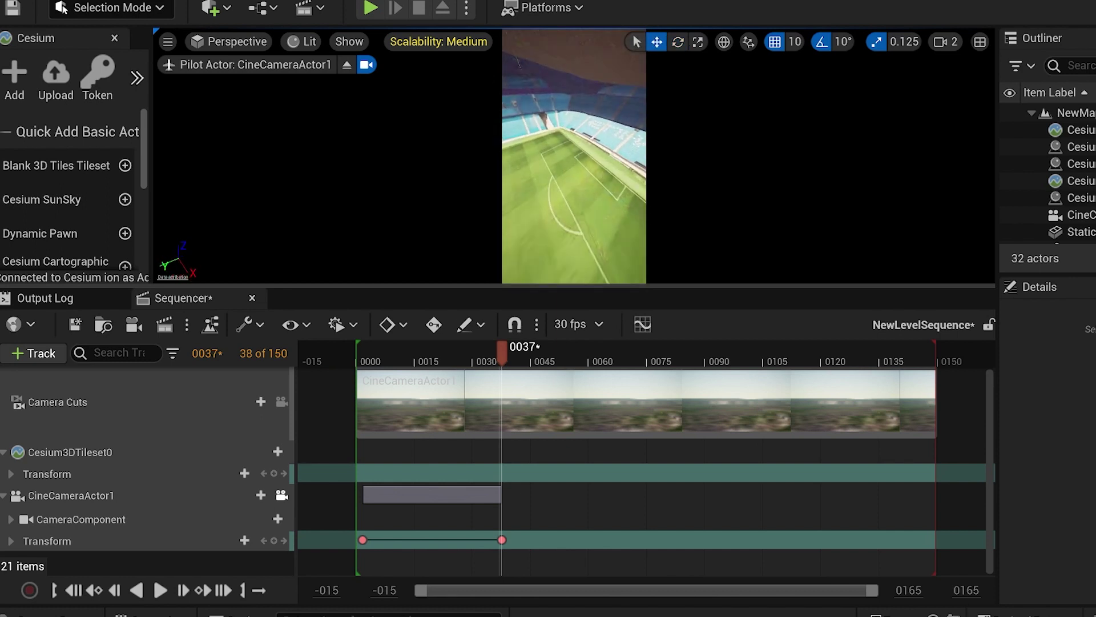
{"action": "left_click", "coordinate": [571, 349]}
{"action": "right_click_drag", "start_coordinate": [597, 191], "coordinate": [597, 192]}
{"action": "left_click", "coordinate": [273, 540]}
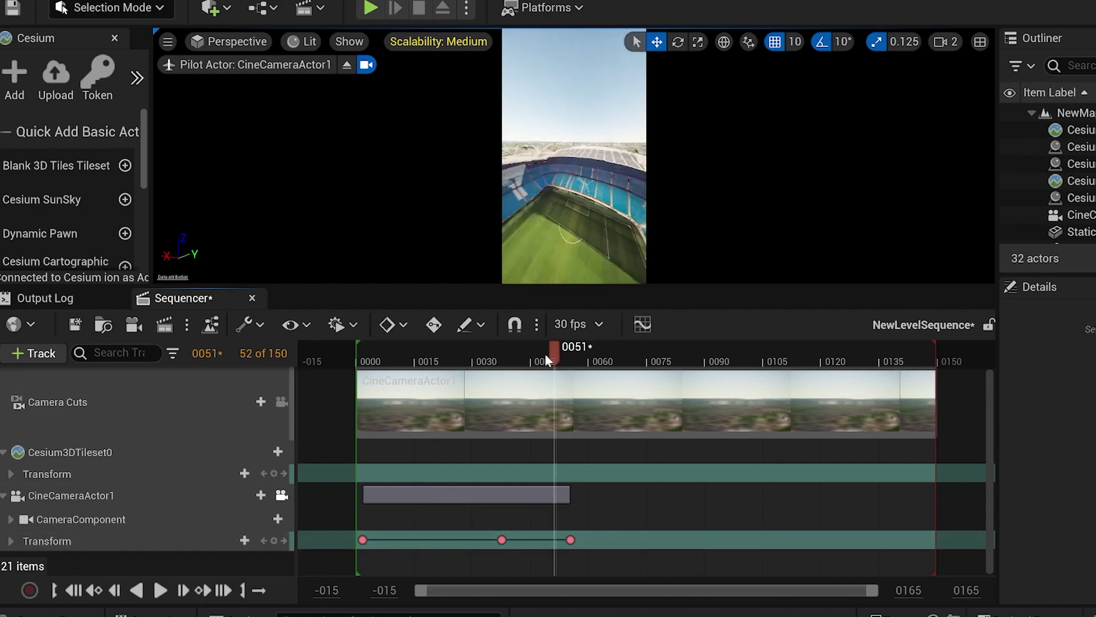
{"action": "left_click_drag", "start_coordinate": [548, 357], "coordinate": [427, 340]}
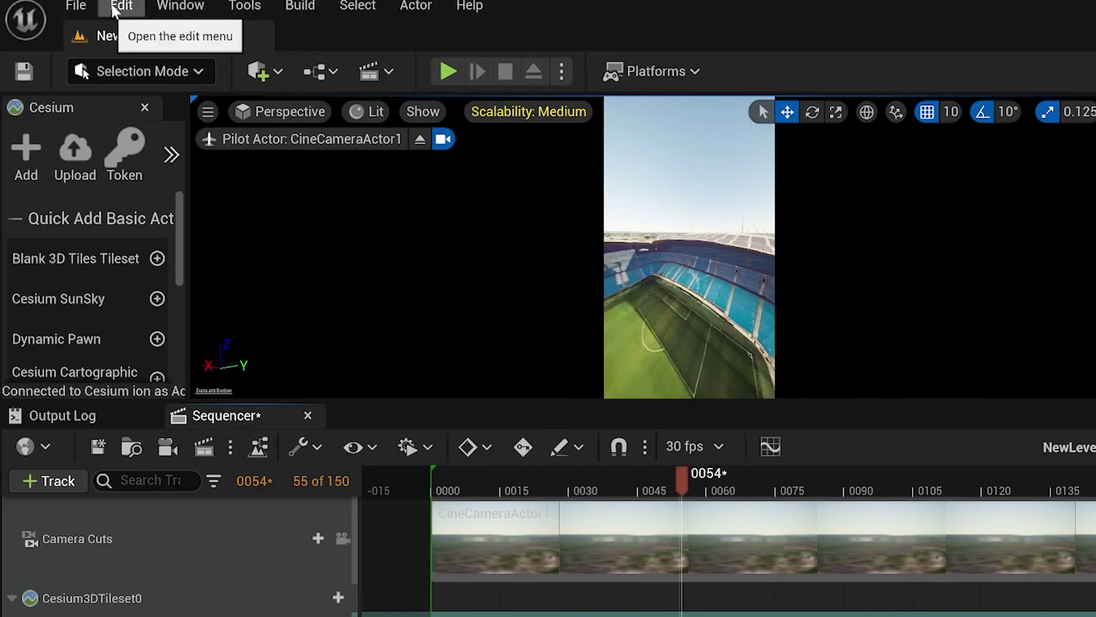
Find the Auto Exposure option in the project's rendering settings and turn it off
{"action": "left_click", "coordinate": [113, 10]}
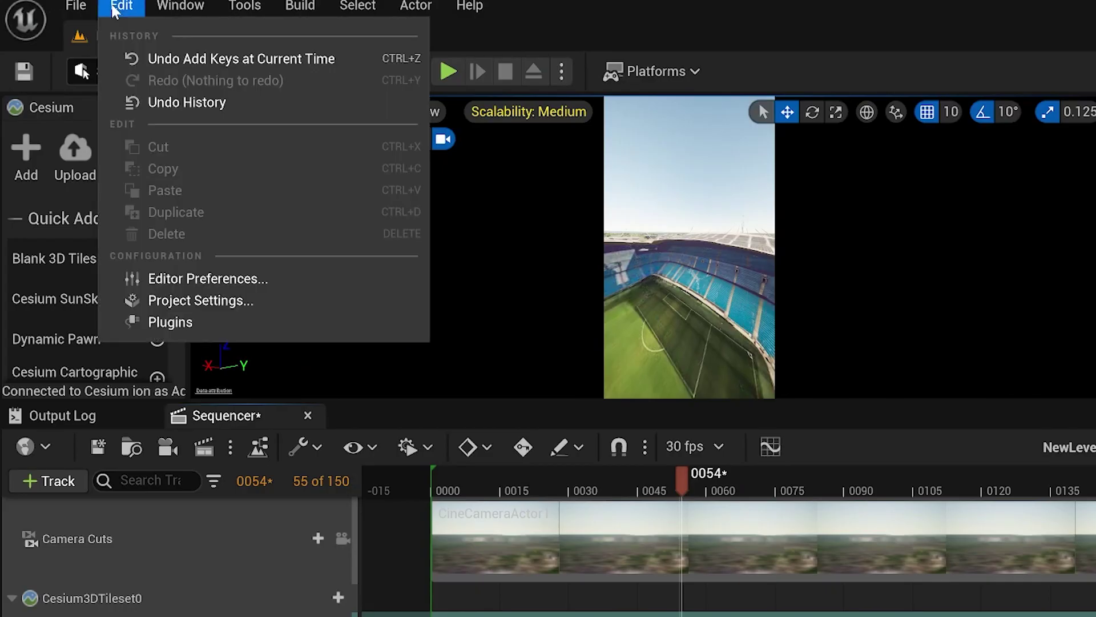
{"action": "left_click", "coordinate": [217, 299]}
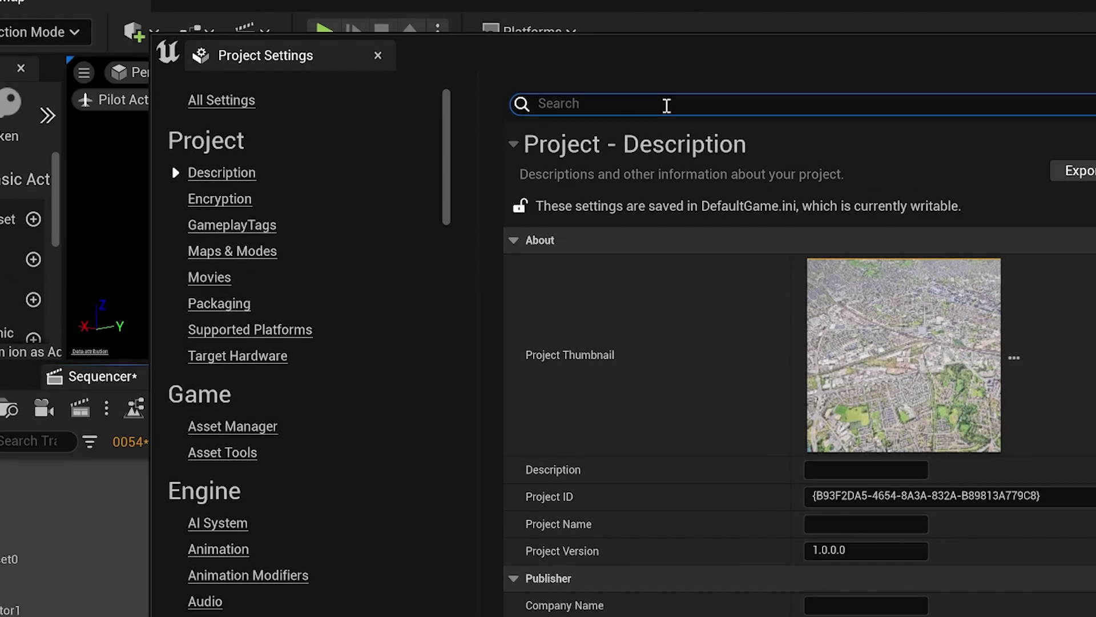
{"action": "type", "text": "auto ex"}
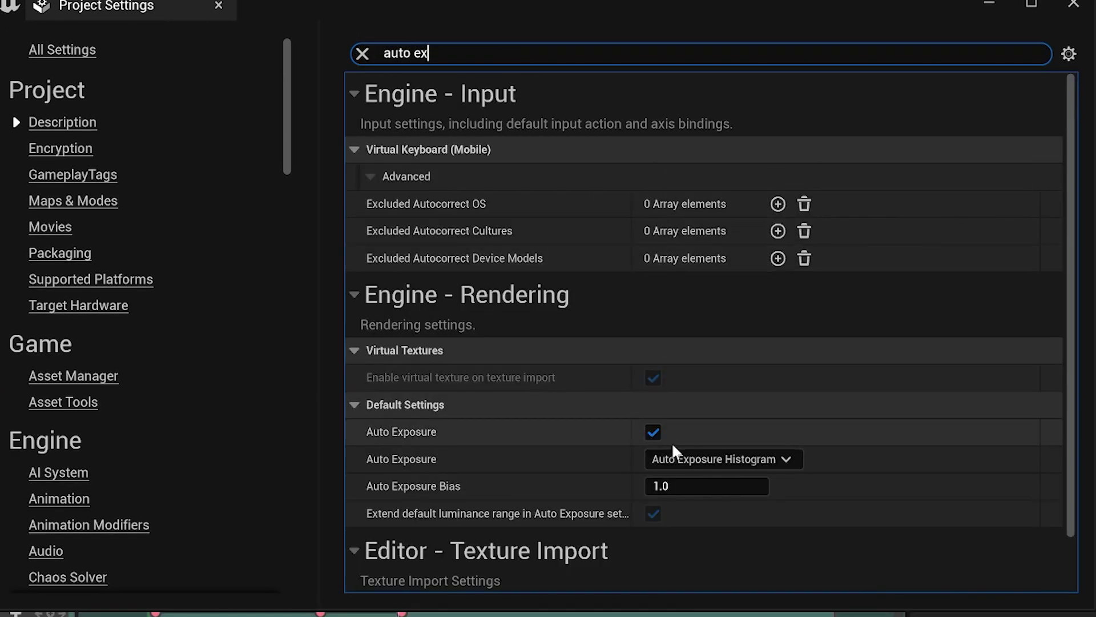
Enable the exposure compensation override of CineCameraActor1 and lower it to about -11.96
{"action": "left_click", "coordinate": [915, 390]}
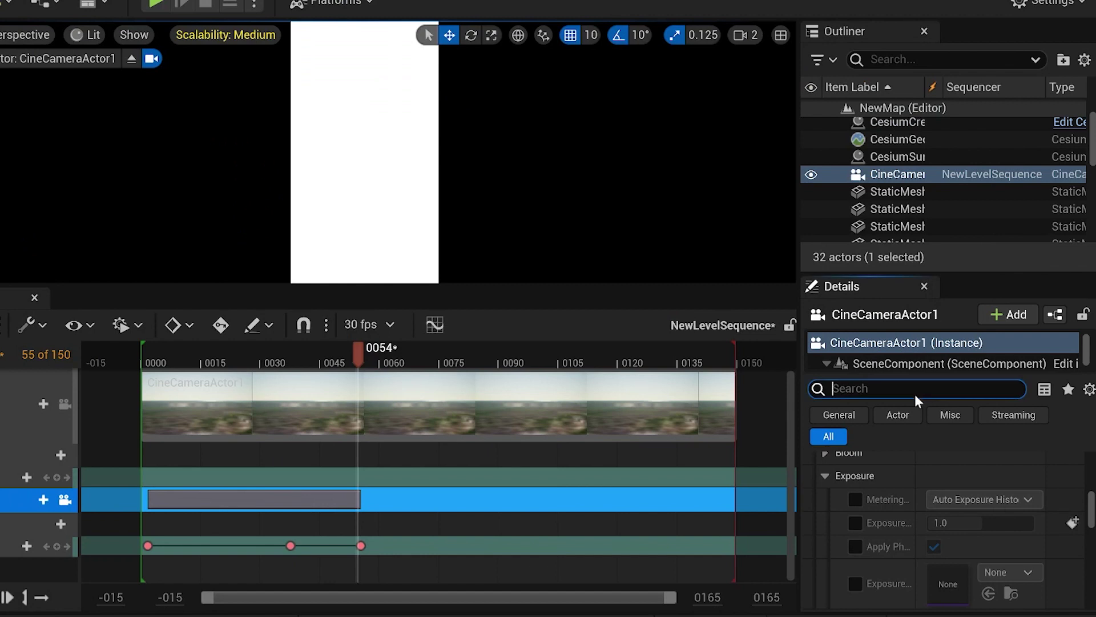
{"action": "type", "text": "ex[\\"}
{"action": "key", "text": "BackSpace"}
{"action": "key", "text": "BackSpace"}
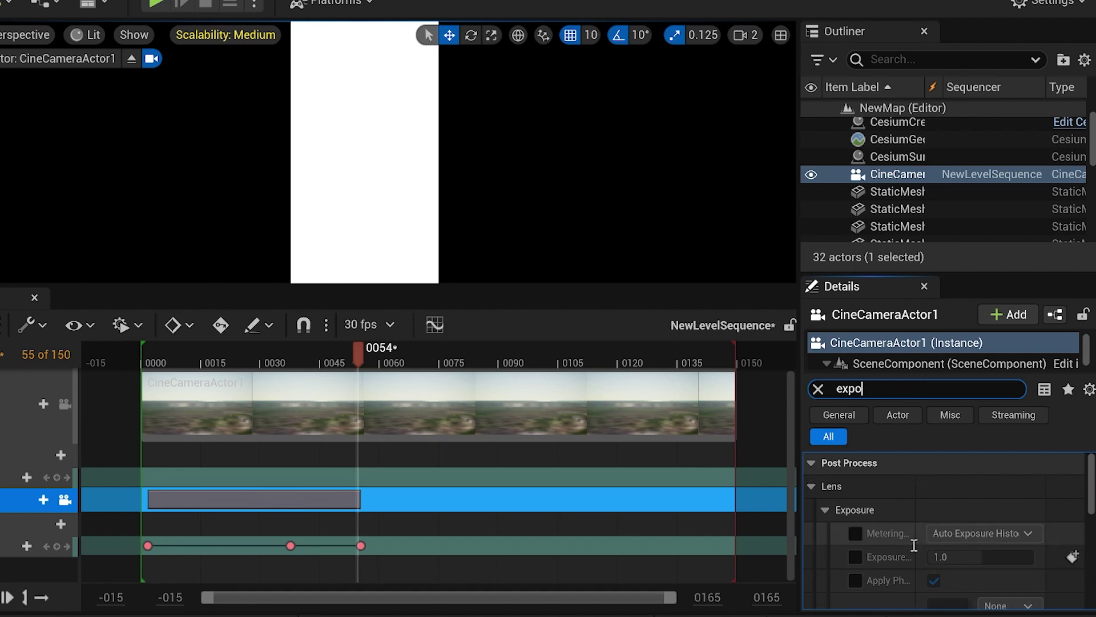
{"action": "left_click", "coordinate": [856, 557]}
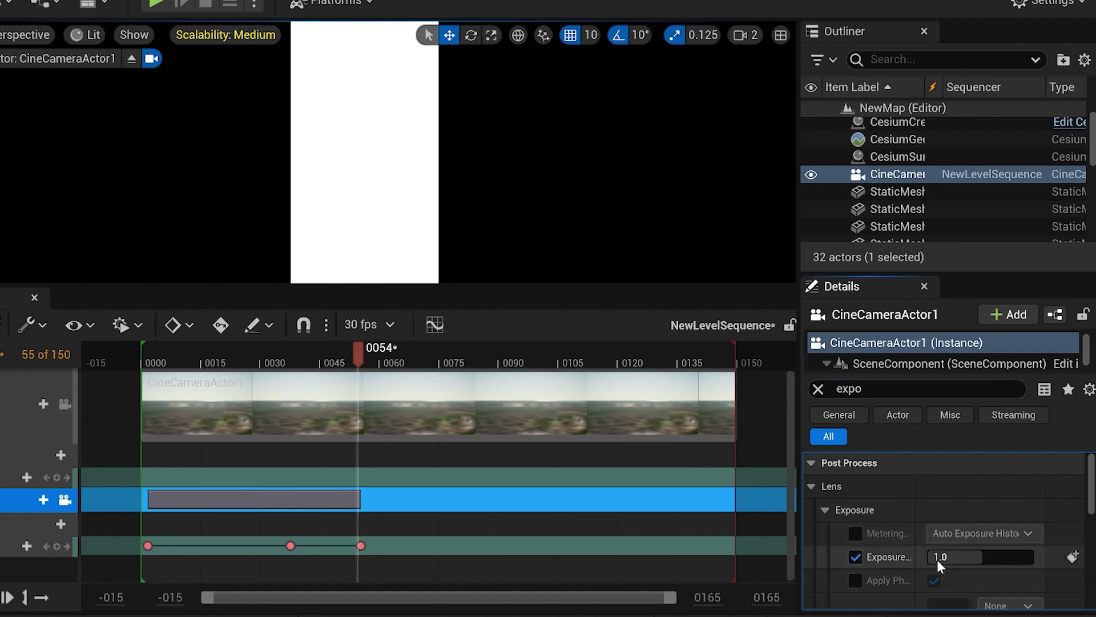
{"action": "left_click_drag", "start_coordinate": [976, 557], "coordinate": [940, 557]}
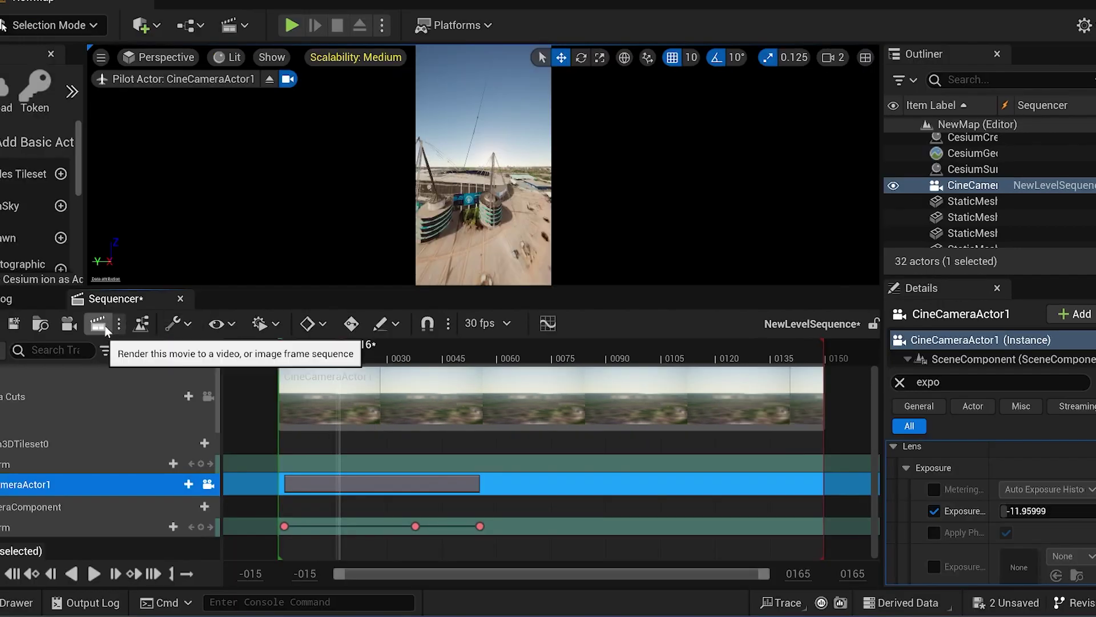
Open the movie render settings for the sequence and set the image output format to Image Sequence (jpg)
{"action": "left_click", "coordinate": [97, 323]}
{"action": "left_click", "coordinate": [560, 87]}
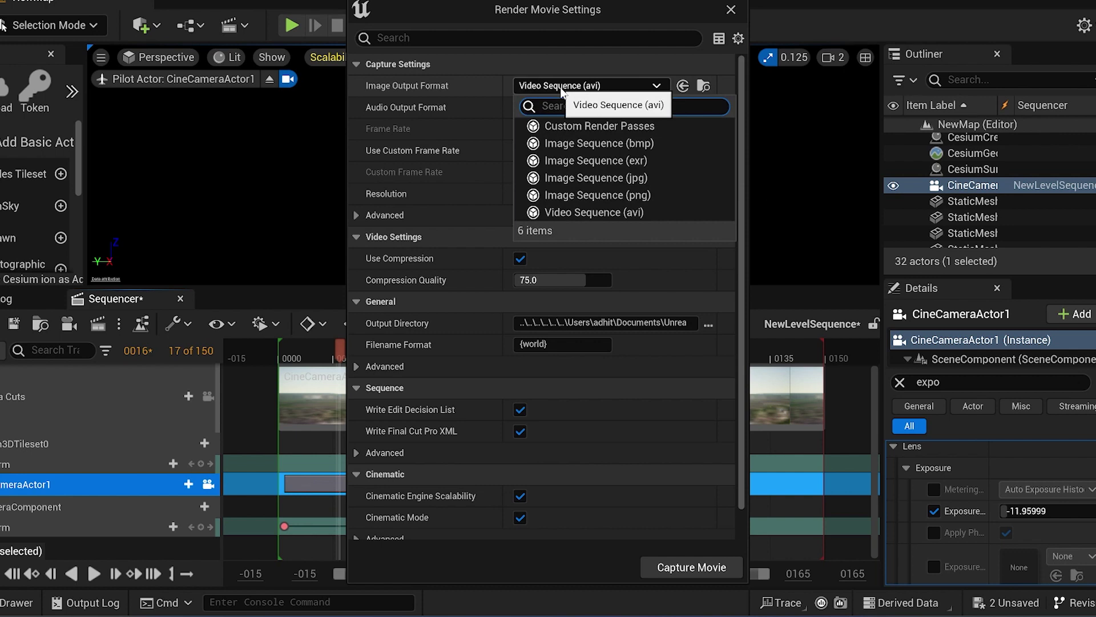
{"action": "left_click", "coordinate": [636, 178]}
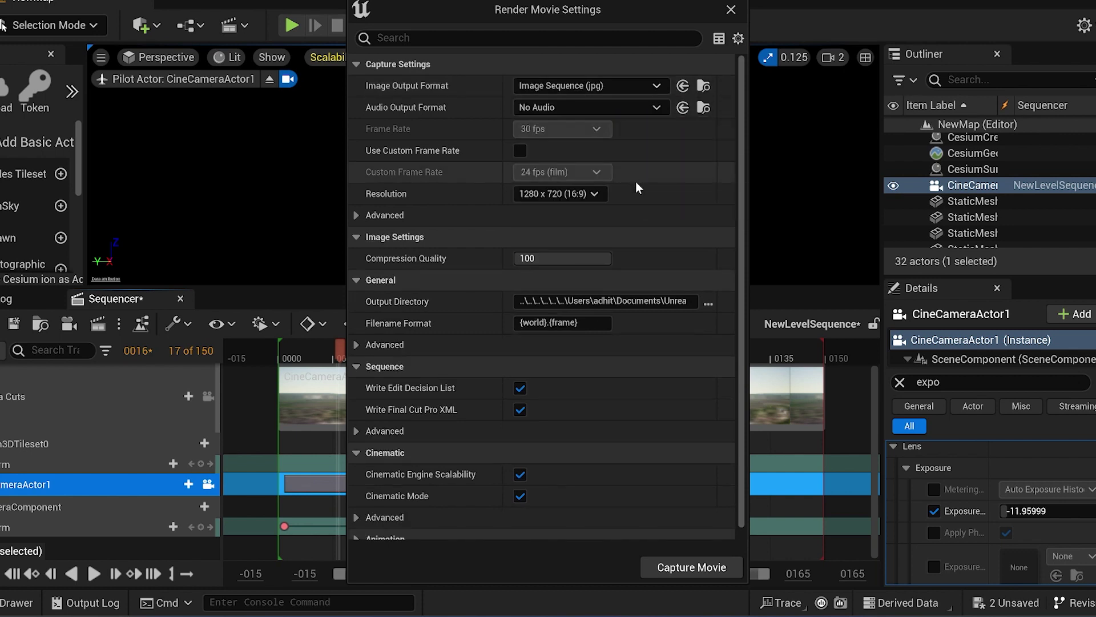
Set a custom render resolution of 1080 width by 1920 height
{"action": "left_click", "coordinate": [567, 194]}
{"action": "left_click", "coordinate": [534, 300]}
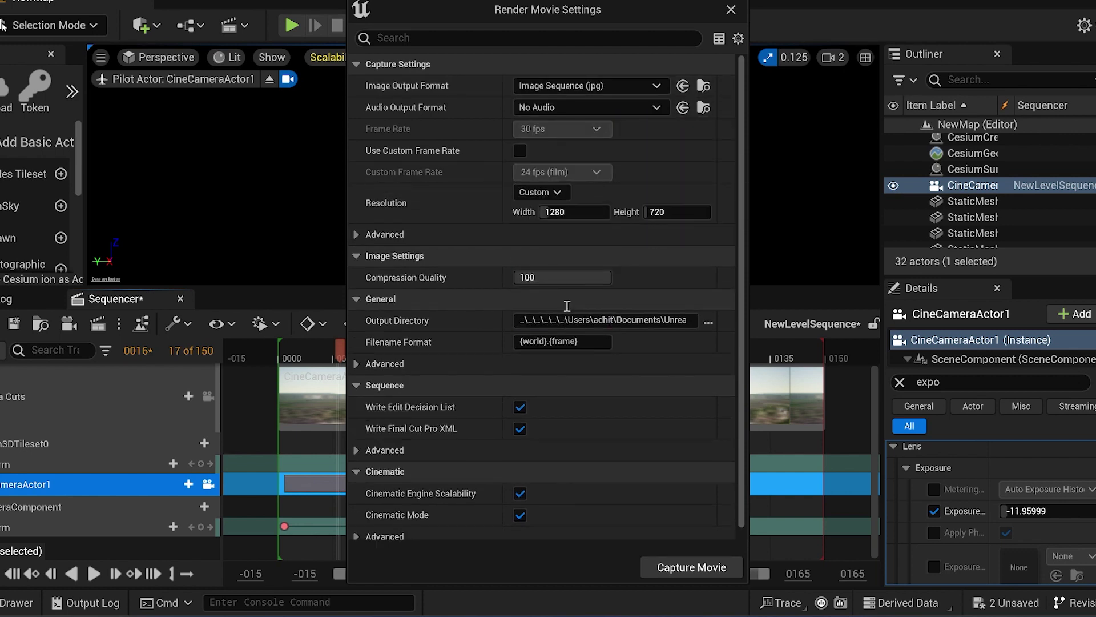
{"action": "left_click", "coordinate": [587, 213]}
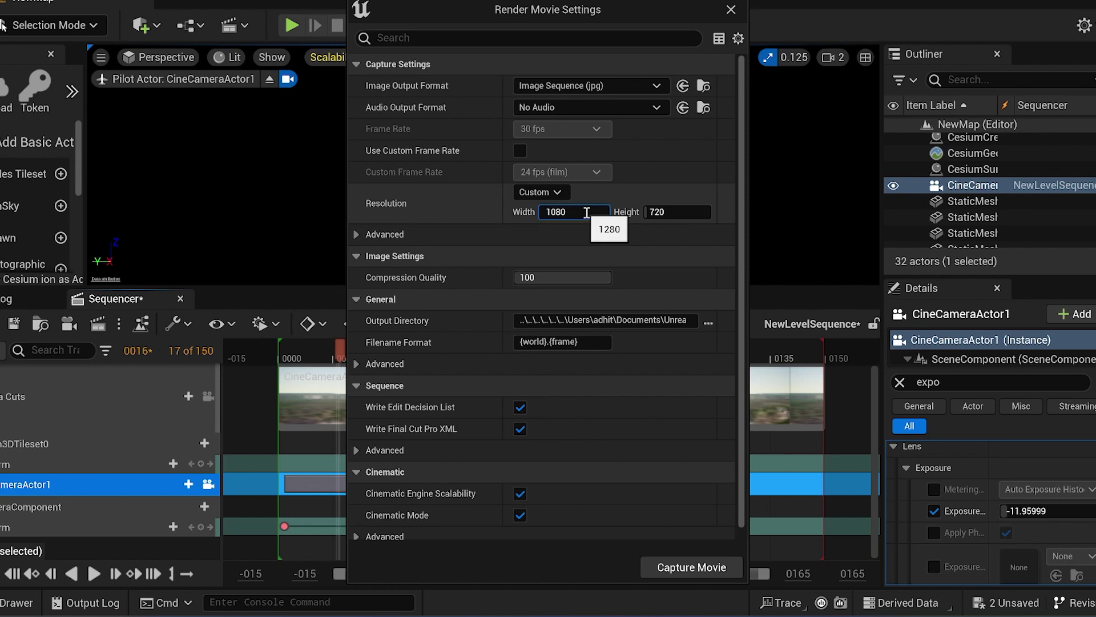
{"action": "left_click", "coordinate": [666, 213]}
{"action": "type", "text": "1920"}
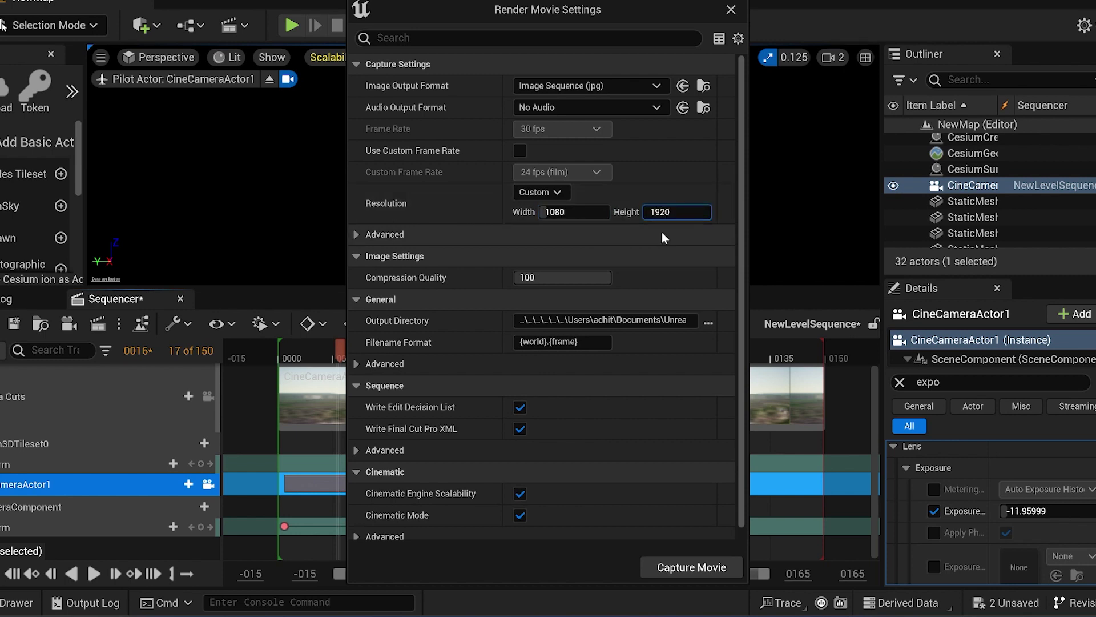
{"action": "left_click", "coordinate": [661, 231]}
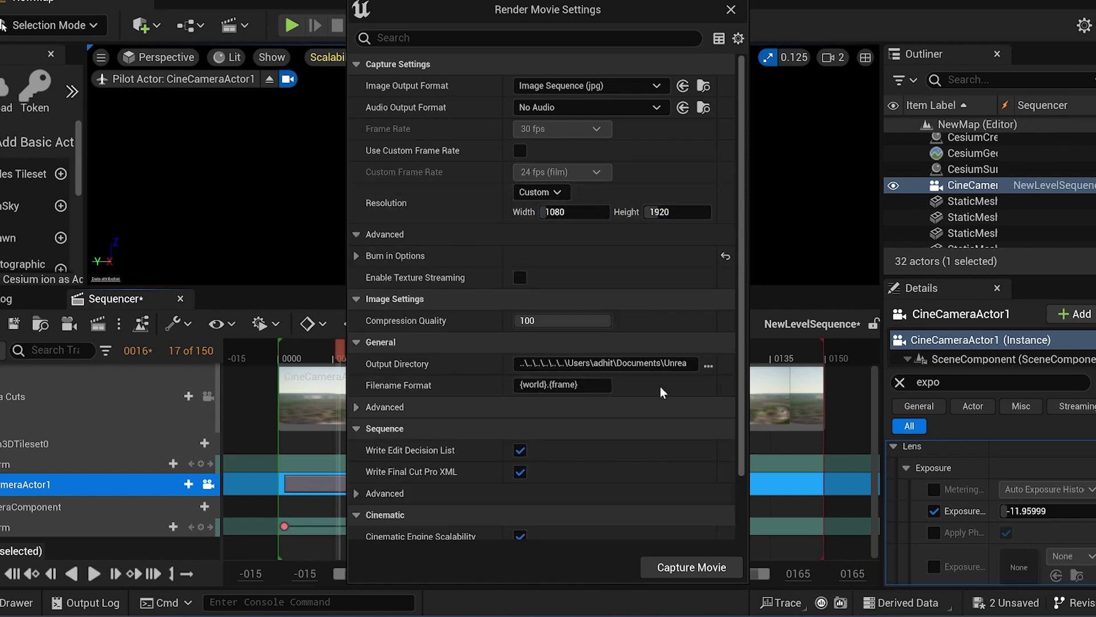
Create a folder named "final sequence" on the Desktop and select it as the render's output directory
{"action": "left_click", "coordinate": [711, 363]}
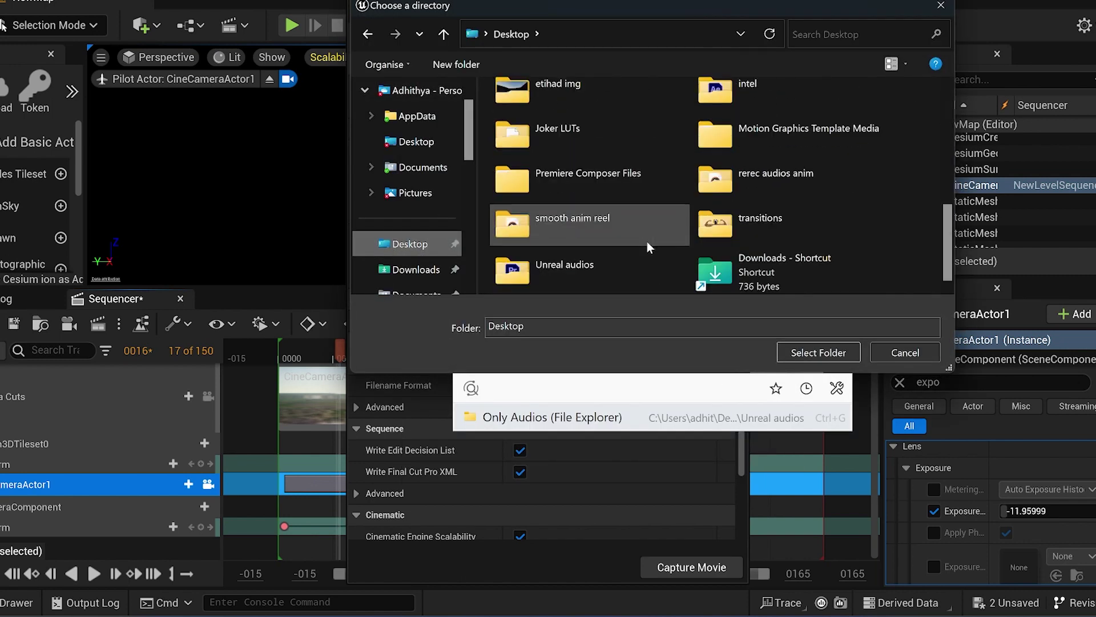
{"action": "right_click", "coordinate": [896, 224]}
{"action": "mouse_move", "coordinate": [936, 398]}
{"action": "left_click", "coordinate": [759, 399]}
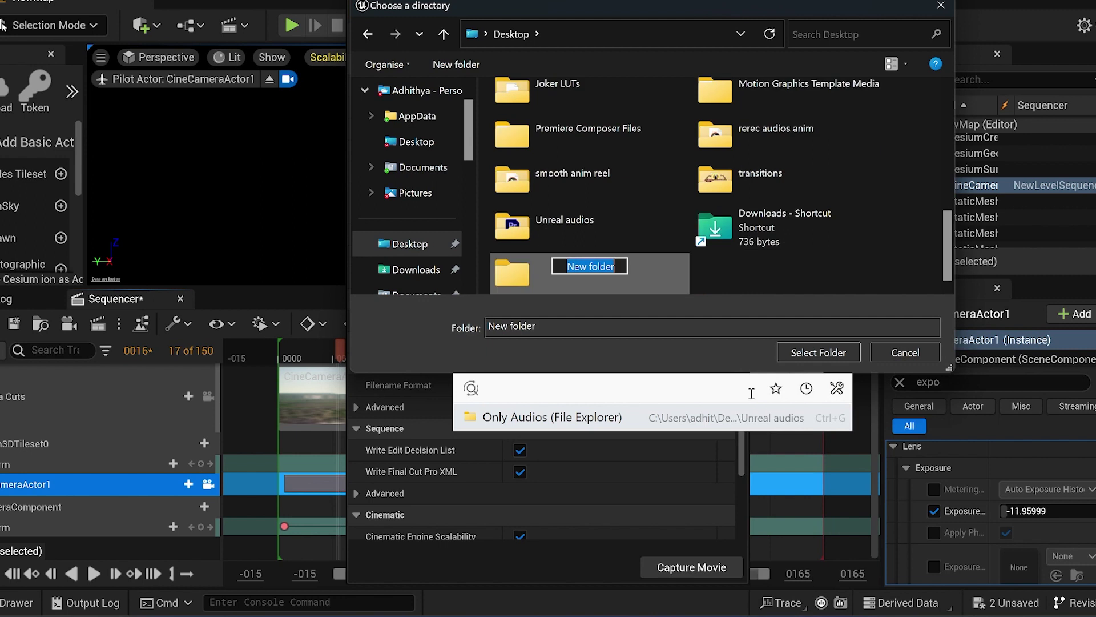
{"action": "type", "text": "final "}
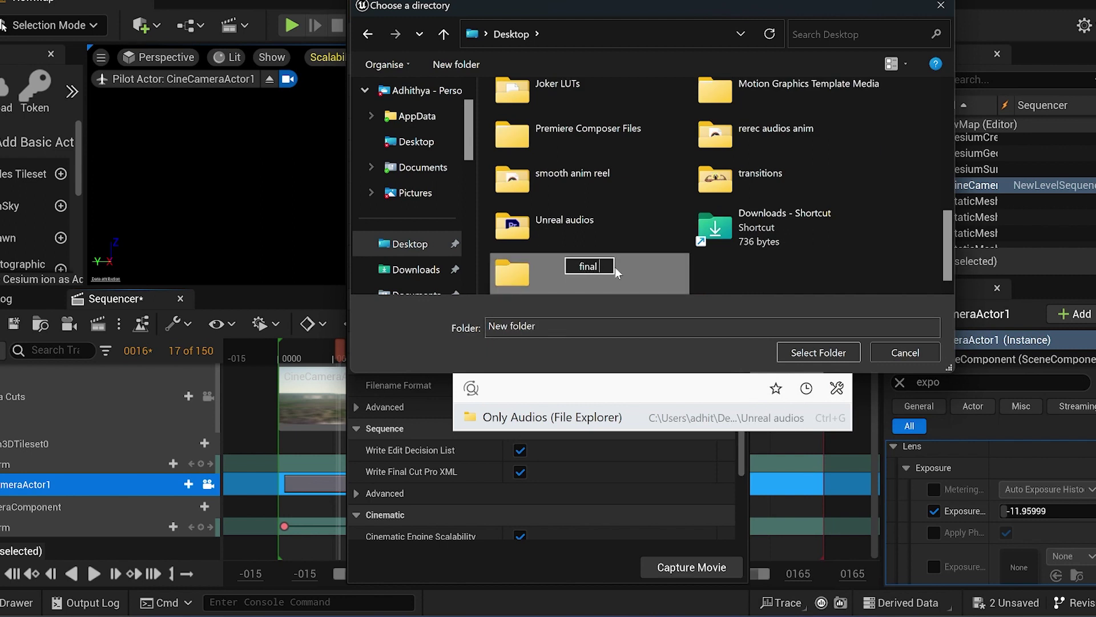
{"action": "type", "text": "sequence"}
{"action": "key", "text": "Return"}
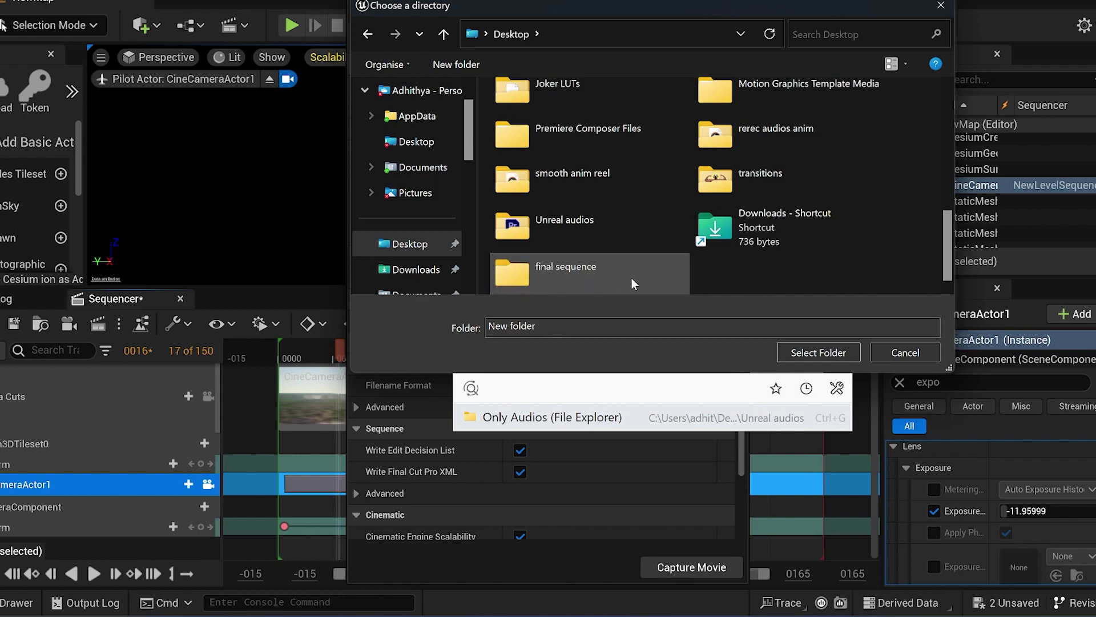
{"action": "double_click", "coordinate": [632, 277]}
{"action": "left_click", "coordinate": [825, 355]}
Capture the movie and look through the rendered frames in the "final sequence" folder
{"action": "scroll", "coordinate": [652, 422], "scroll_direction": "down", "scroll_amount": 3}
{"action": "scroll", "coordinate": [652, 422], "scroll_direction": "up", "scroll_amount": 3}
{"action": "left_click", "coordinate": [664, 564]}
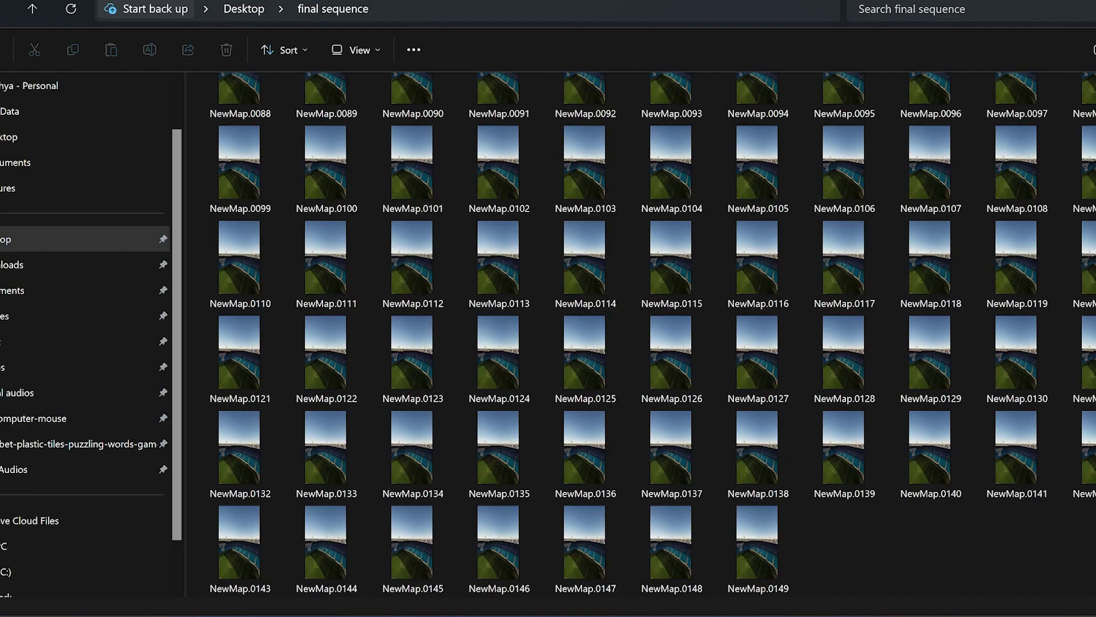
{"action": "scroll", "coordinate": [653, 334], "scroll_direction": "up", "scroll_amount": 4}
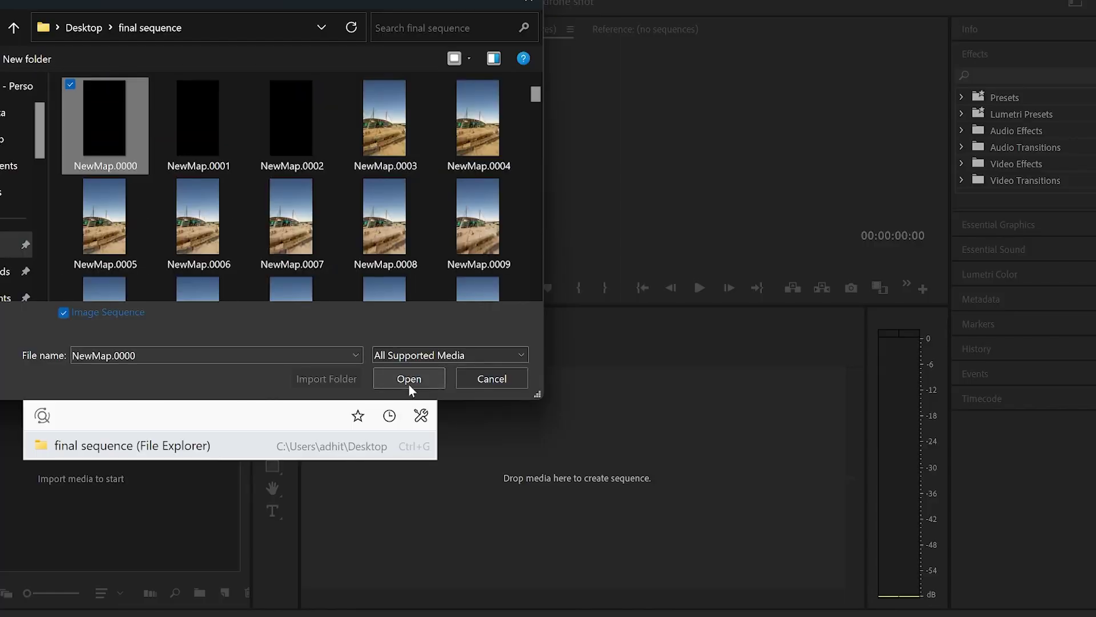
In Premiere Pro, import NewMap.0000 as an image sequence, place it on the timeline as a new sequence, and play it
{"action": "left_click", "coordinate": [409, 382]}
{"action": "left_click_drag", "start_coordinate": [354, 461], "coordinate": [367, 427]}
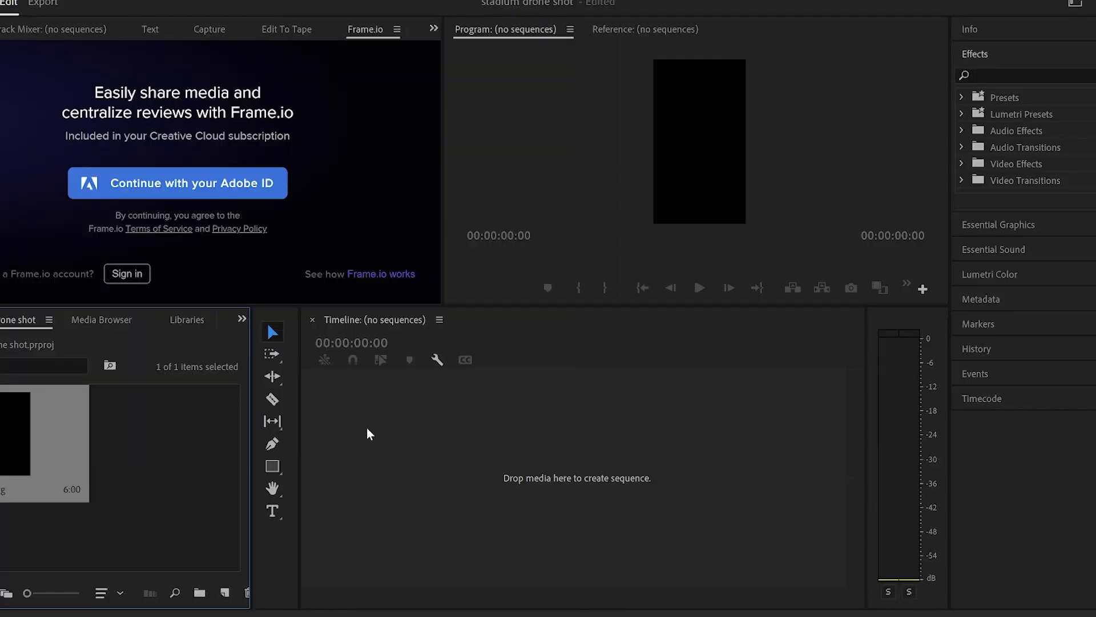
{"action": "key", "text": "space"}
Grade the NewMap.0000 clip with Lumetri Color by trying the CineSpace2383sRGB6bit creative look and choosing another film look
{"action": "left_click", "coordinate": [990, 275]}
{"action": "scroll", "coordinate": [1028, 485], "scroll_direction": "down", "scroll_amount": 2}
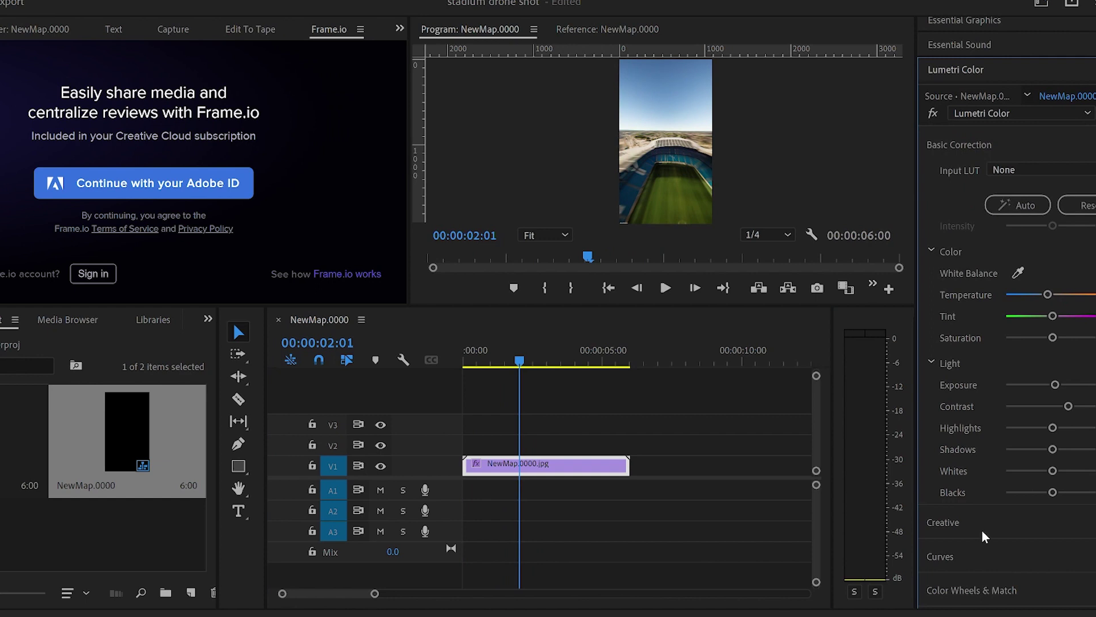
{"action": "left_click", "coordinate": [994, 526]}
{"action": "left_click", "coordinate": [1045, 203]}
{"action": "left_click", "coordinate": [1020, 213]}
{"action": "left_click", "coordinate": [1014, 203]}
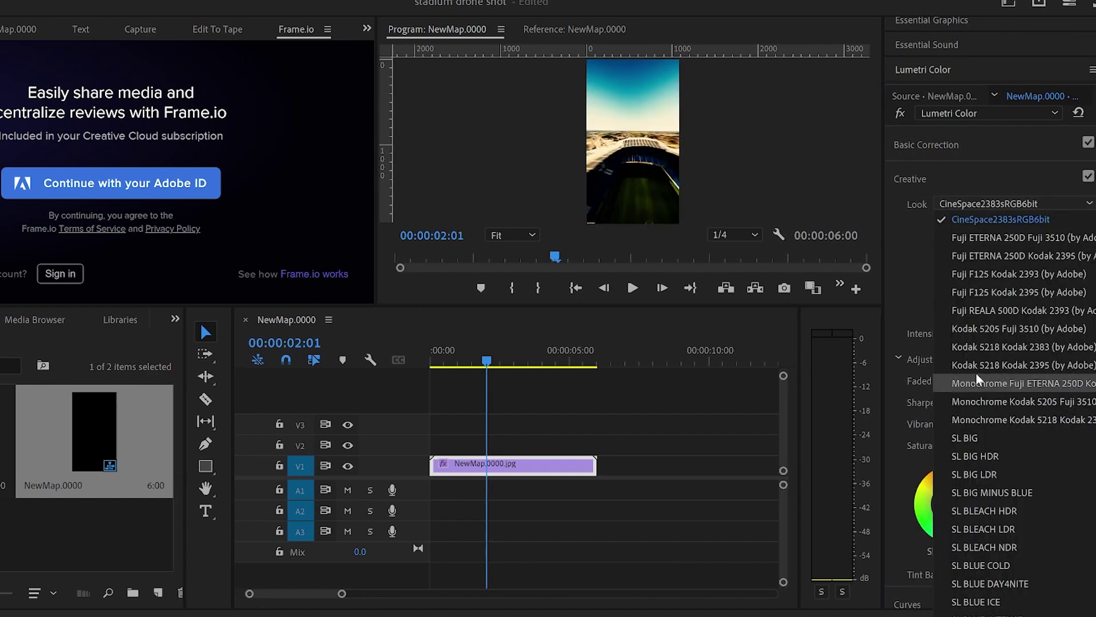
{"action": "left_click", "coordinate": [975, 374]}
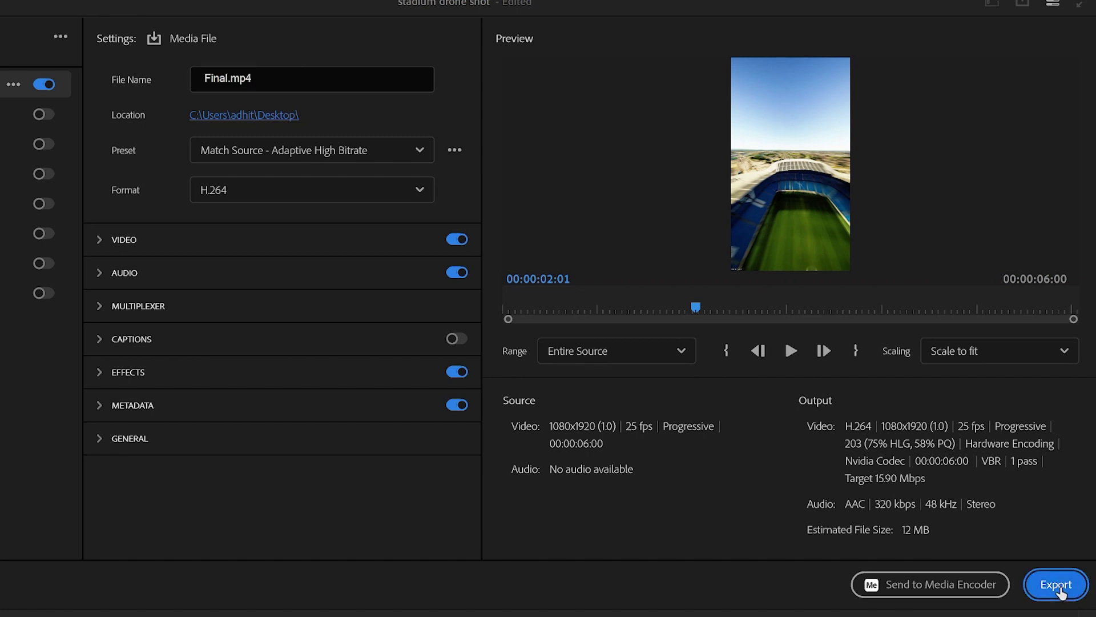
Export the sequence as Final.mp4 to the Desktop in H.264 with the Match Source - Adaptive High Bitrate preset
{"action": "left_click", "coordinate": [1056, 585]}
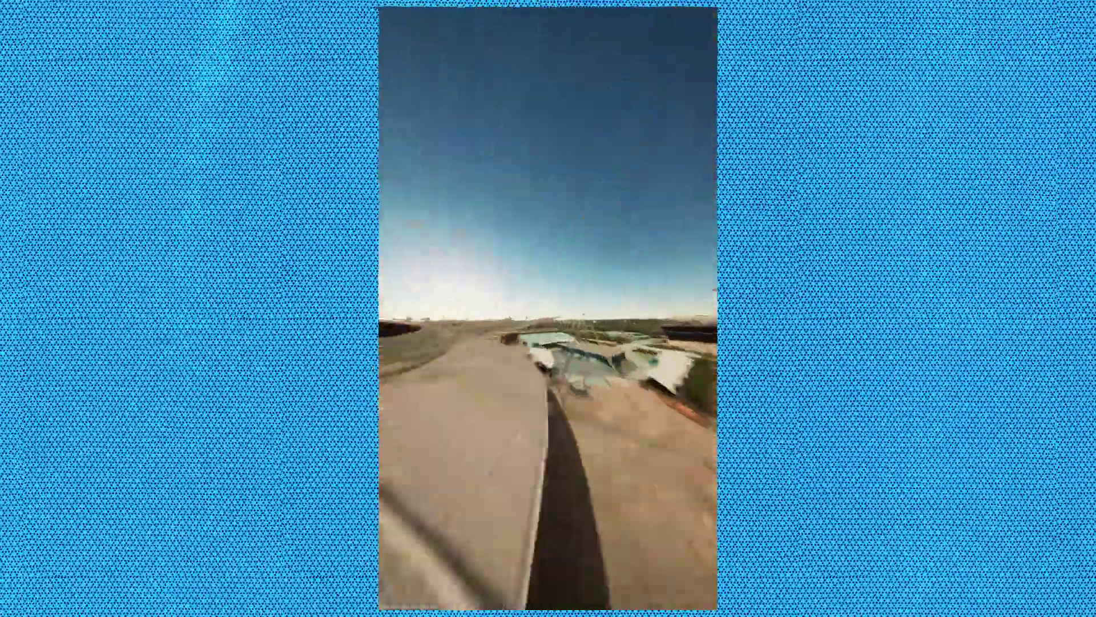